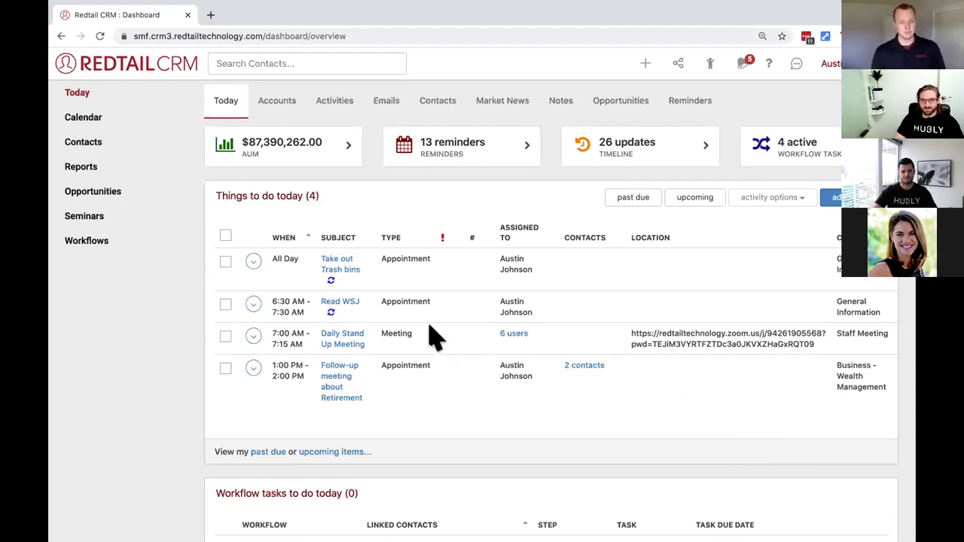
# - Leave the Today dashboard for the Contacts A-Z list of 18 records
pyautogui.click(128, 149)
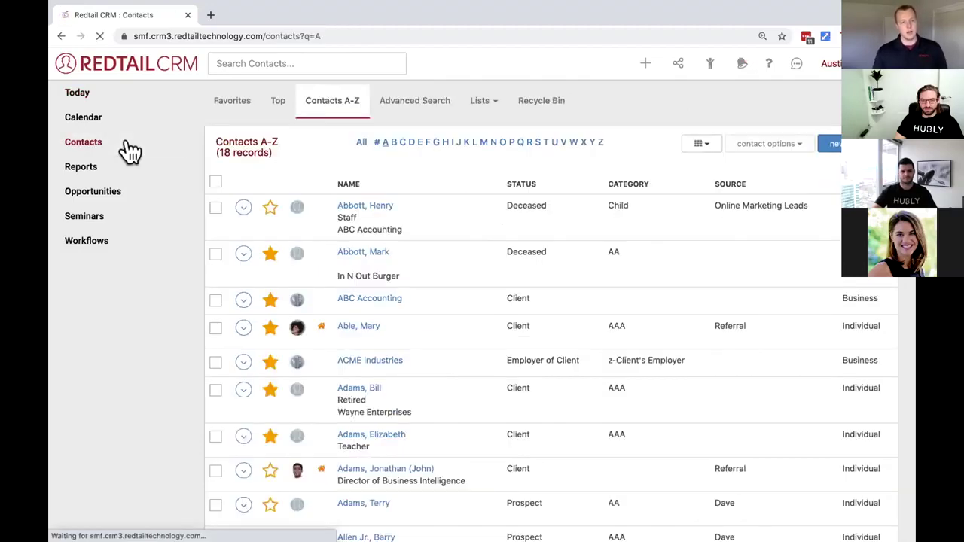
# - Show contacts for every letter so all 546 records are listed
pyautogui.click(358, 143)
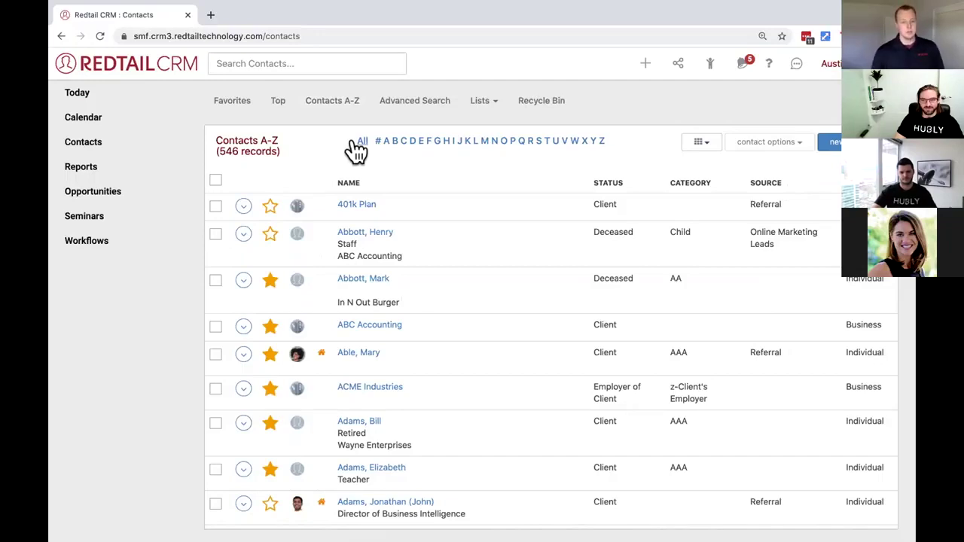
# - Run an Advanced Search for contacts with Status Equal To Client, returning 123 records
pyautogui.click(399, 114)
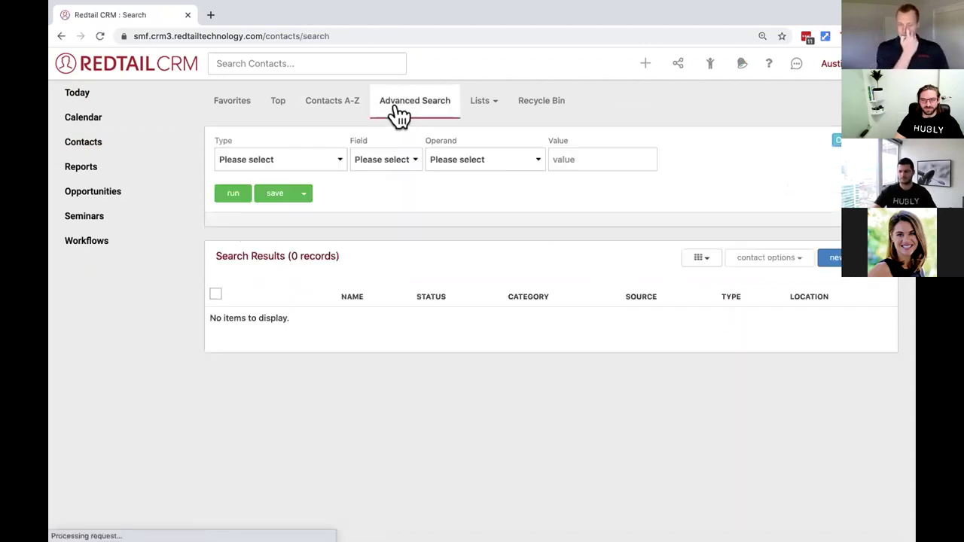
pyautogui.click(338, 159)
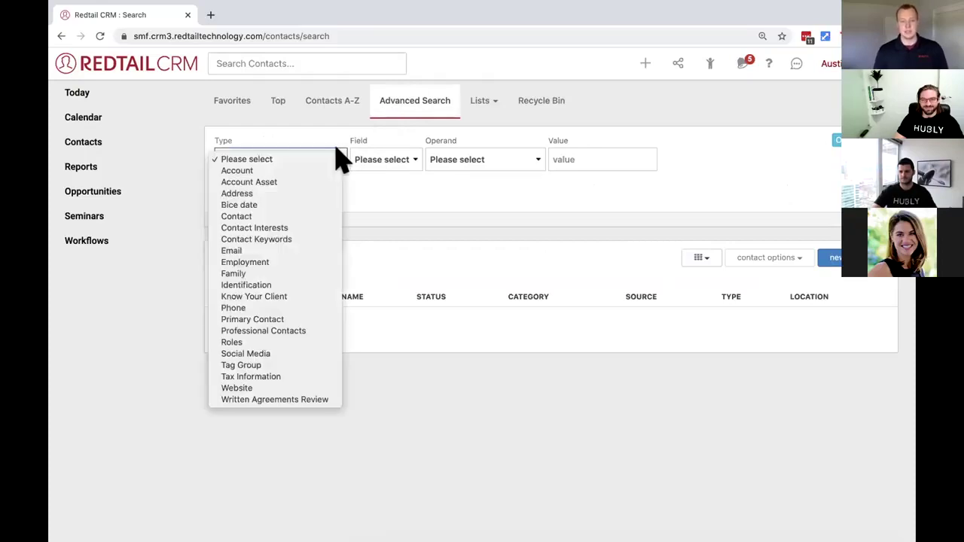
pyautogui.click(333, 216)
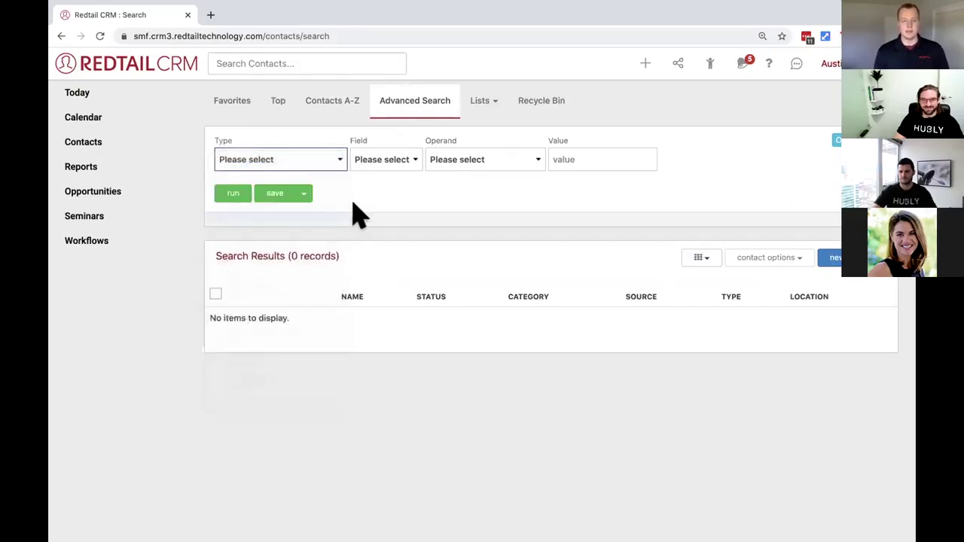
pyautogui.click(417, 161)
pyautogui.scroll(-3, 399, 302)
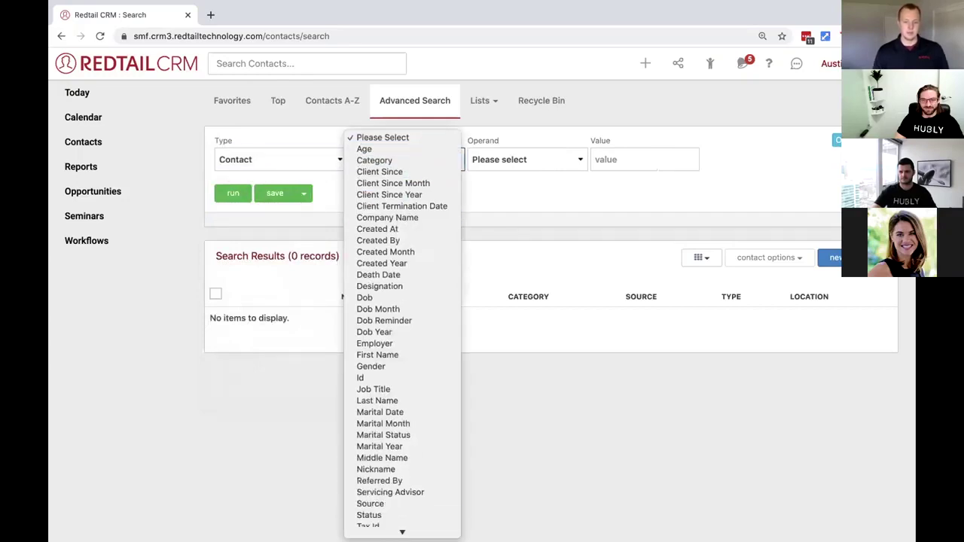
pyautogui.click(399, 491)
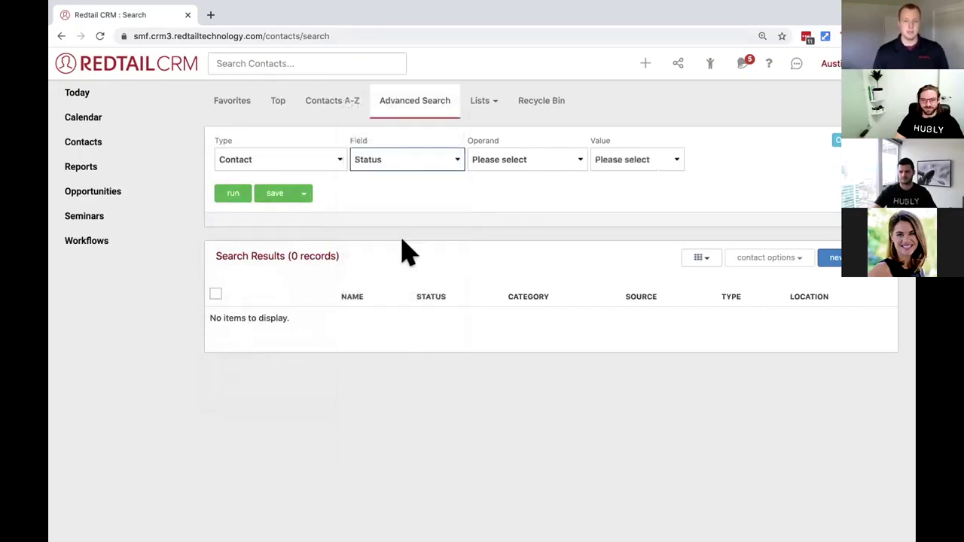
pyautogui.click(536, 160)
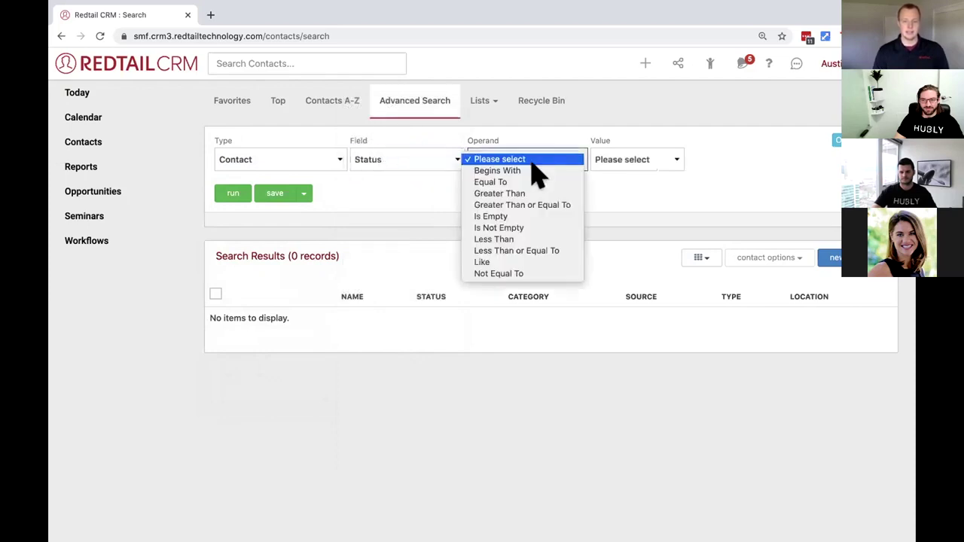
pyautogui.click(537, 183)
pyautogui.click(661, 160)
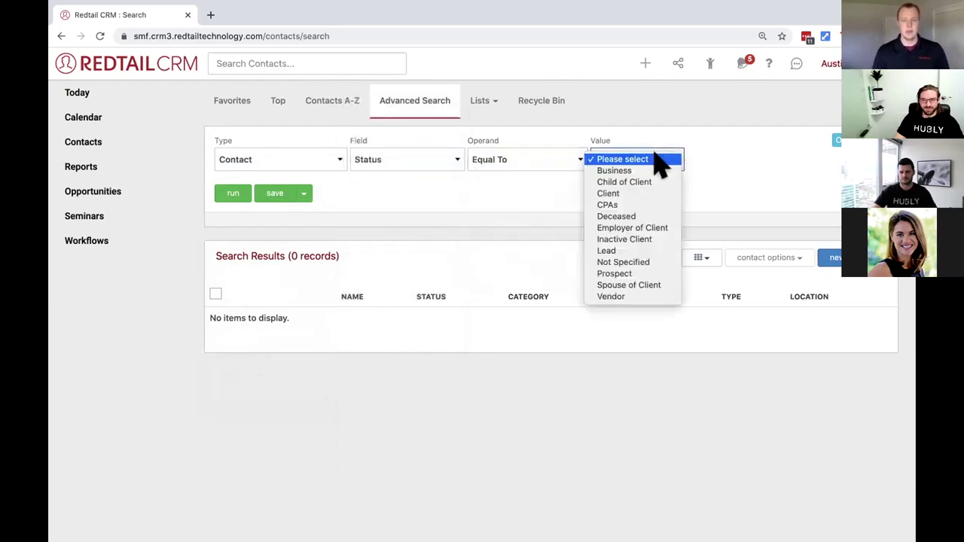
pyautogui.click(637, 194)
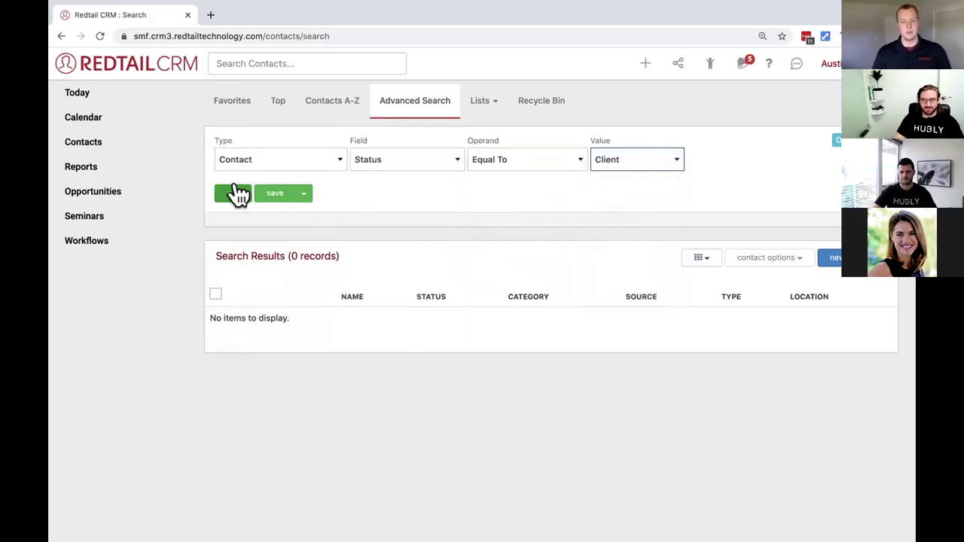
pyautogui.click(238, 194)
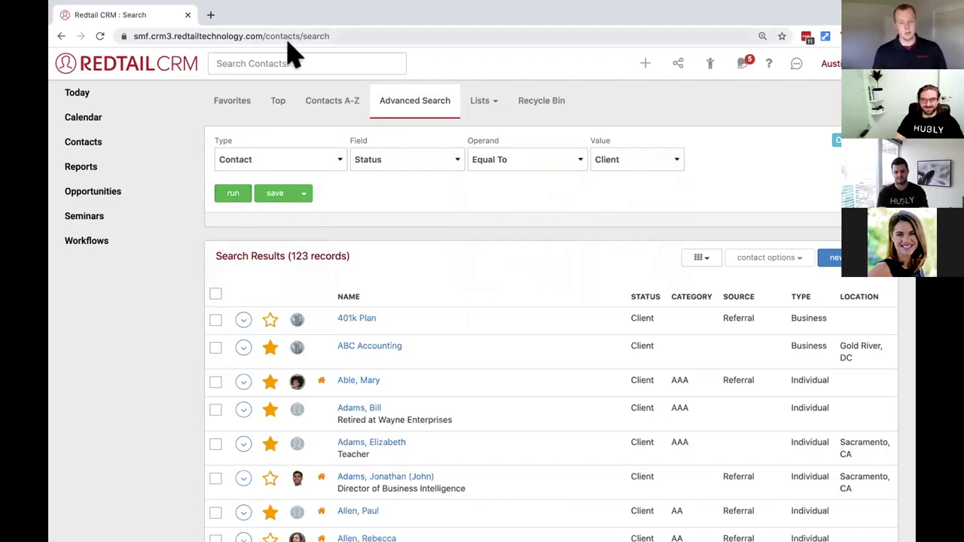
# - Tick client contacts in the search results so five are selected out of 123
pyautogui.scroll(-5, 413, 359)
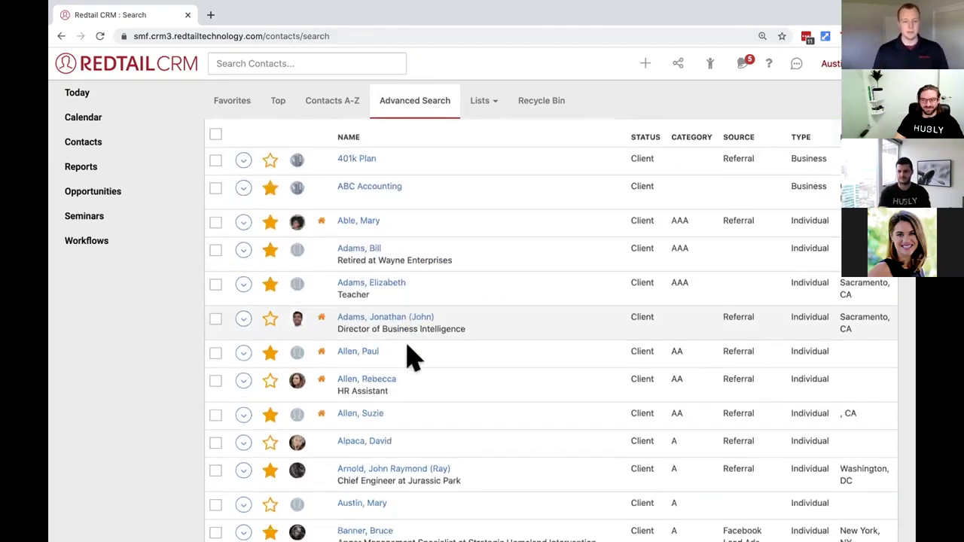
pyautogui.scroll(-1, 413, 359)
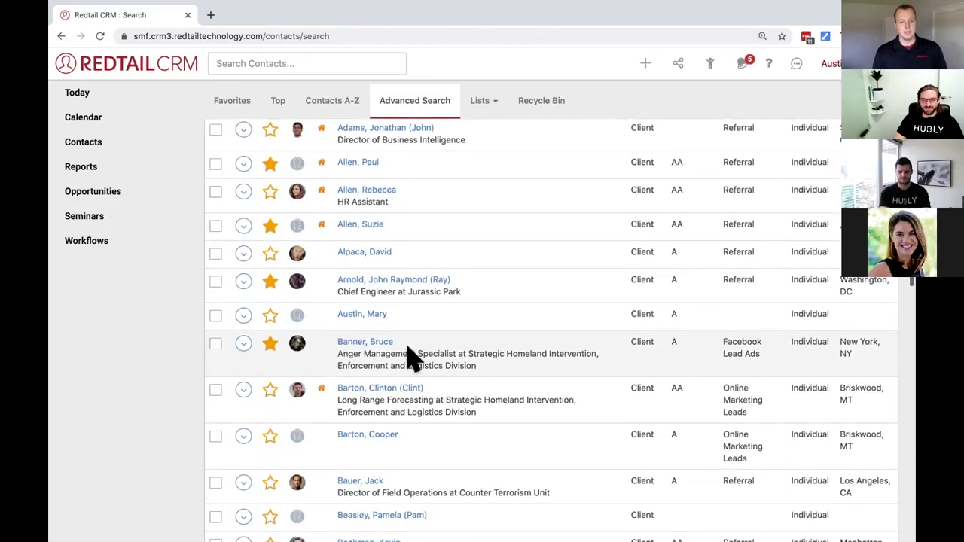
pyautogui.click(215, 343)
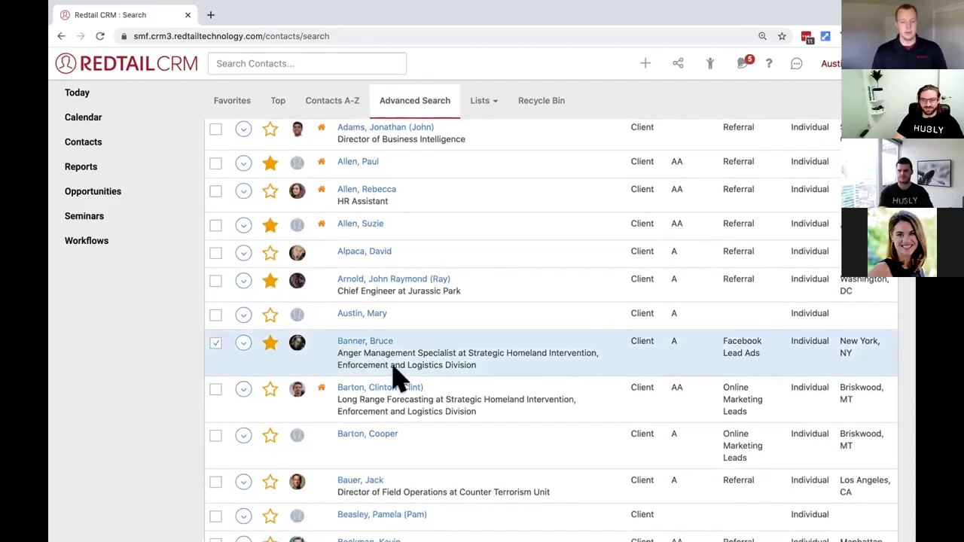
pyautogui.scroll(-1, 397, 379)
pyautogui.scroll(-1, 398, 379)
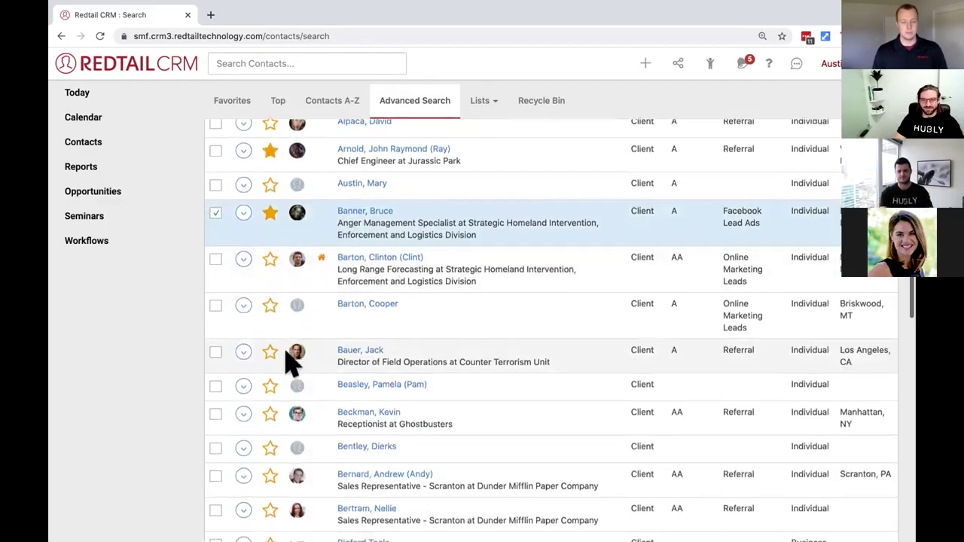
pyautogui.click(215, 343)
pyautogui.scroll(-1, 342, 388)
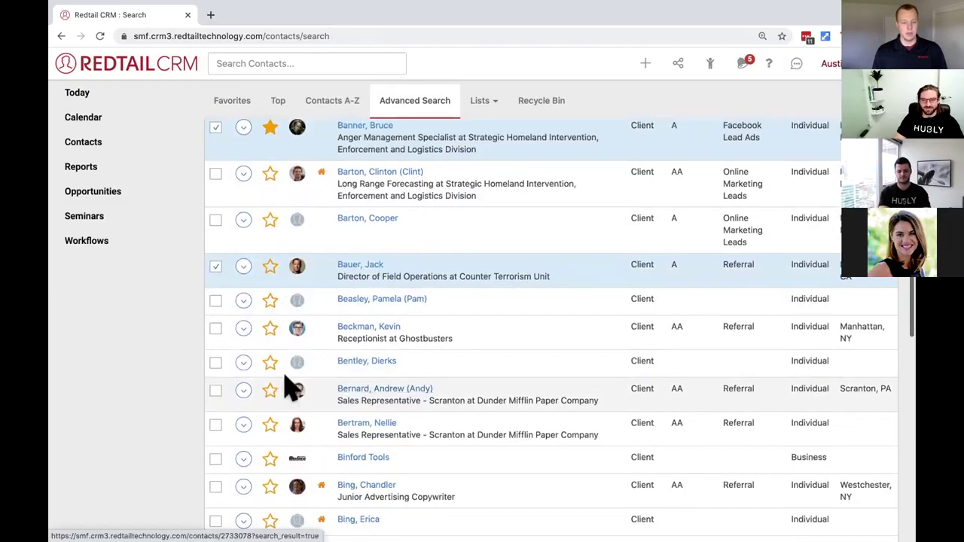
pyautogui.click(215, 391)
pyautogui.click(215, 425)
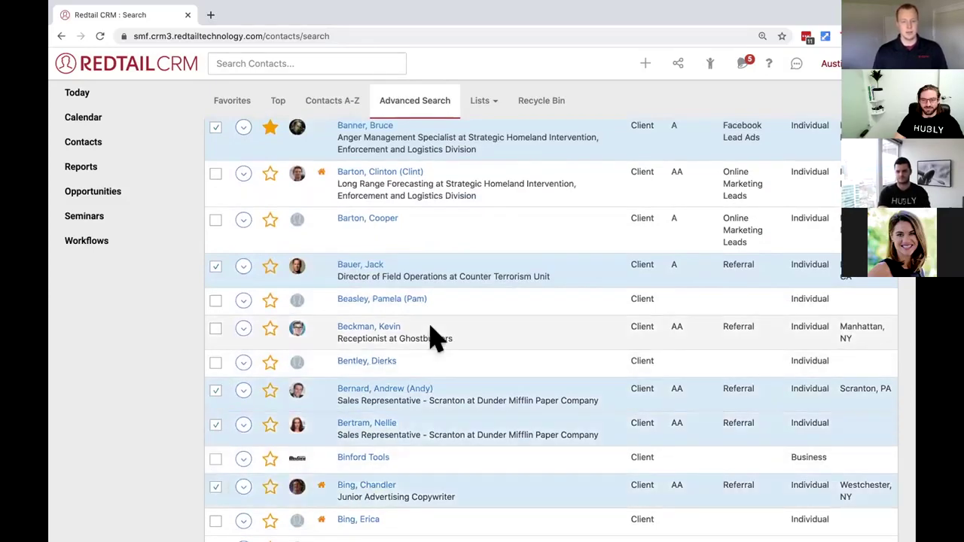
pyautogui.scroll(3, 430, 335)
pyautogui.scroll(5, 430, 335)
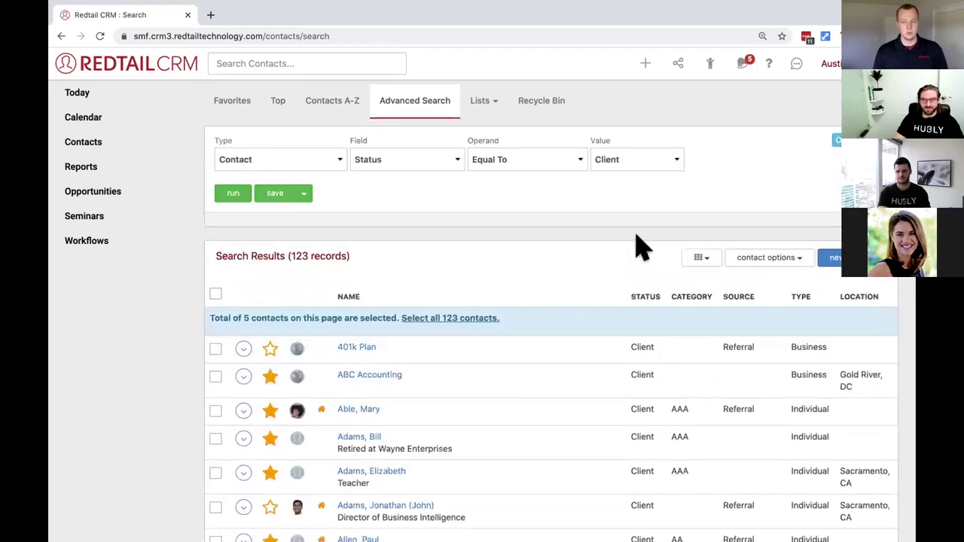
pyautogui.click(744, 262)
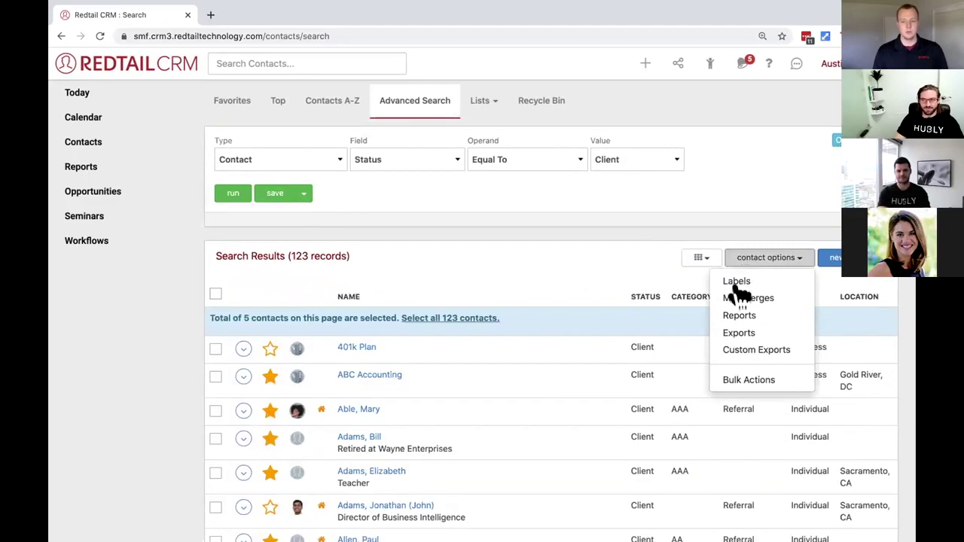
# - Choose Bulk Actions > Add to Tag Group for the selected contacts
pyautogui.click(741, 384)
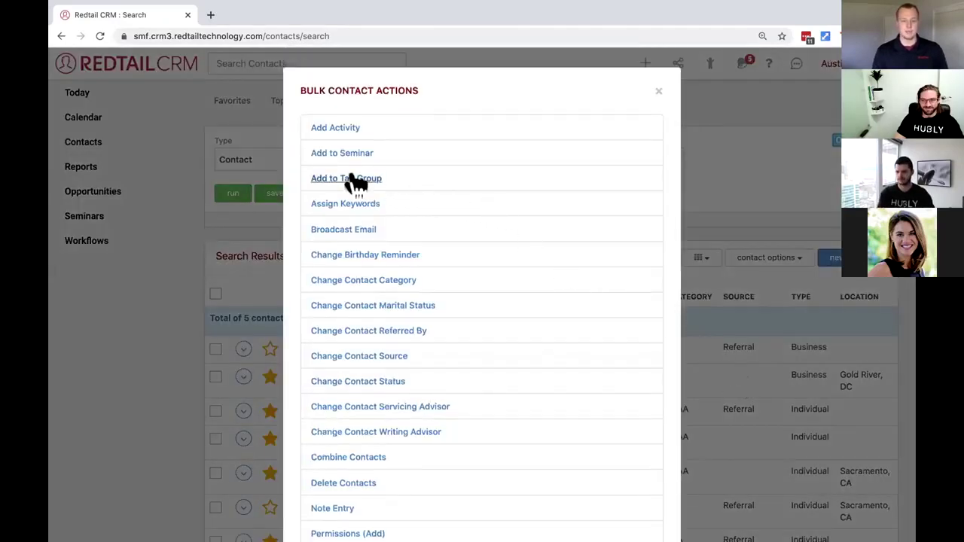
pyautogui.click(351, 177)
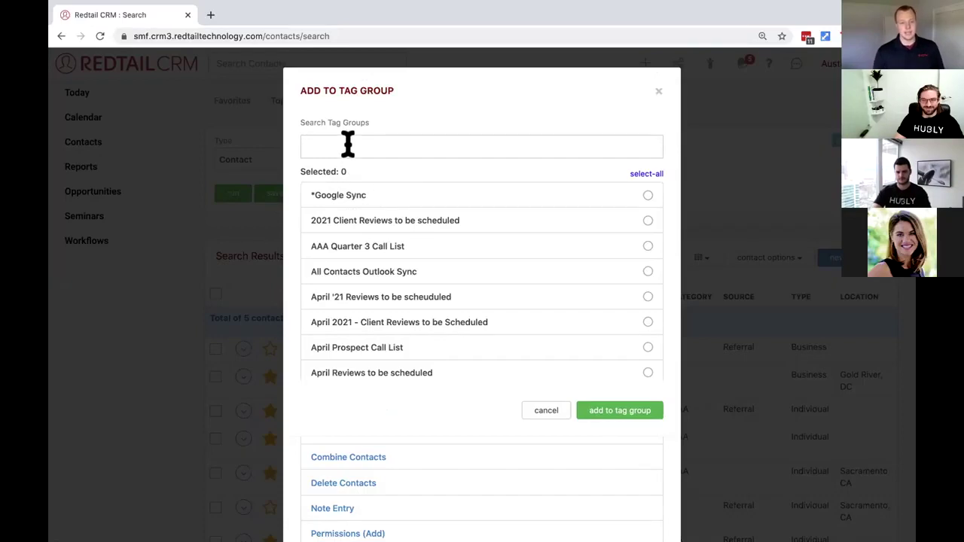
# - Add the five selected contacts to the Tax Reviews 2021 tag group and close the dialog
pyautogui.click(346, 143)
pyautogui.write('Ne')
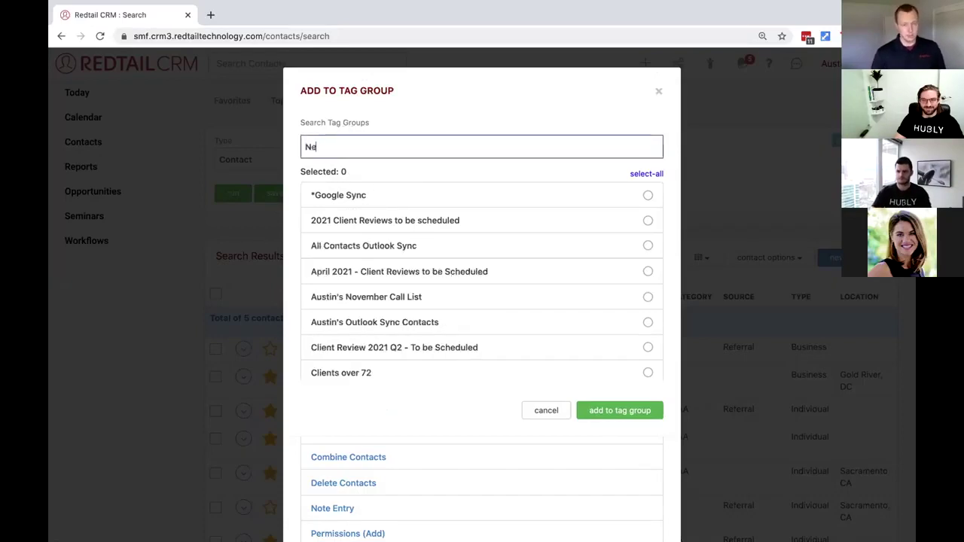
pyautogui.write('w TAg Group')
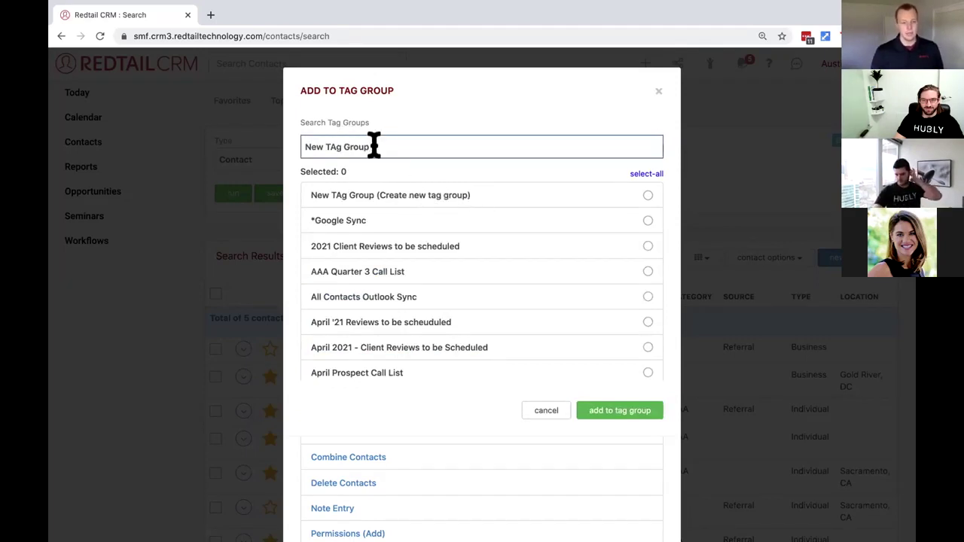
pyautogui.moveTo(372, 146); pyautogui.dragTo(310, 146)
pyautogui.press('BackSpace')
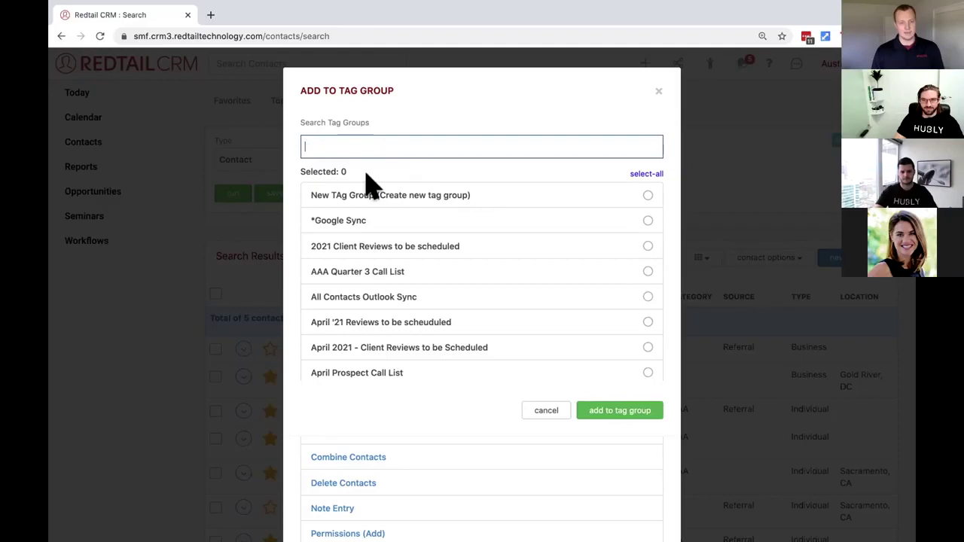
pyautogui.scroll(-10, 479, 226)
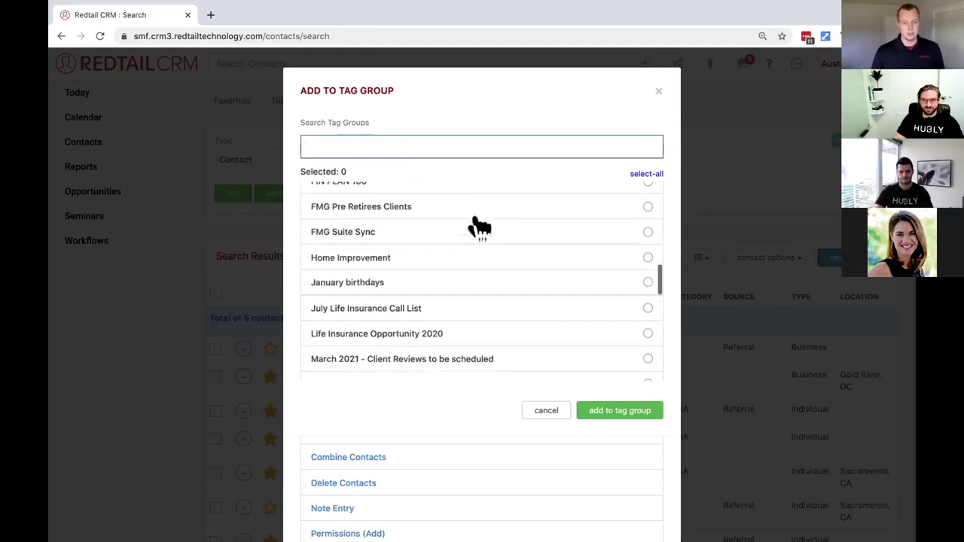
pyautogui.scroll(-6, 479, 226)
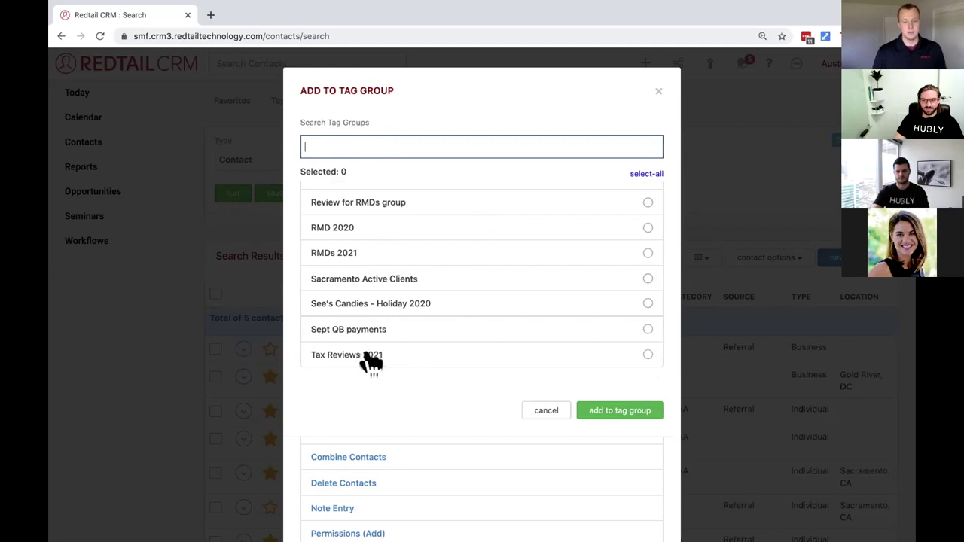
pyautogui.click(369, 356)
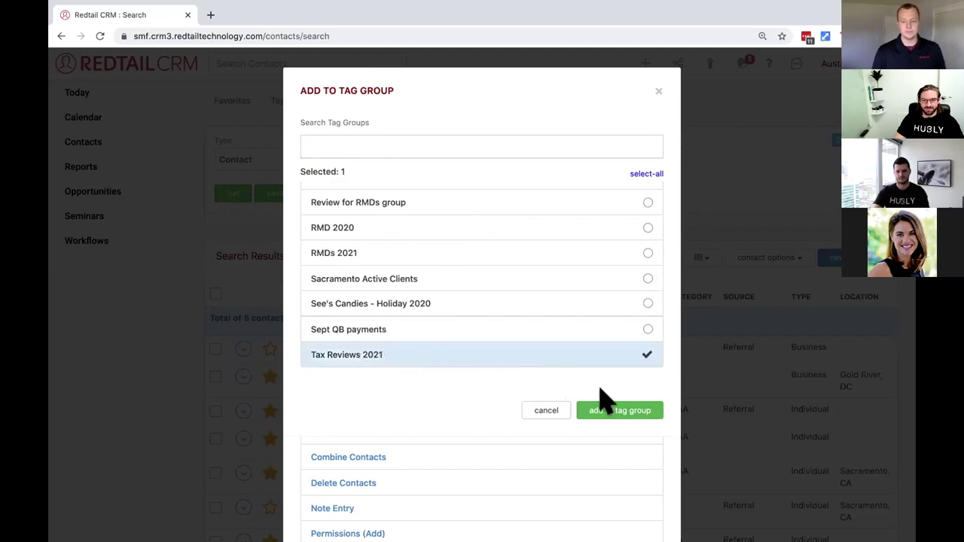
pyautogui.click(620, 412)
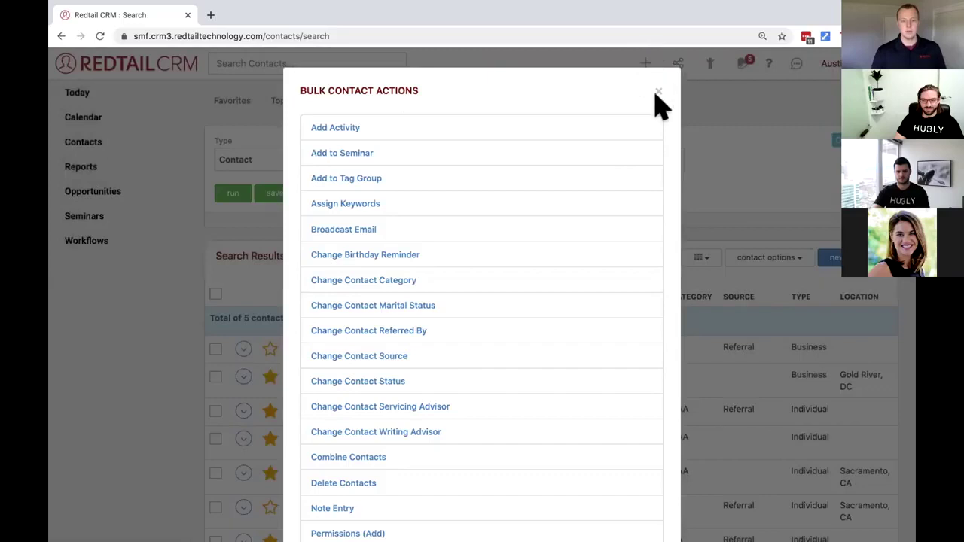
pyautogui.click(659, 93)
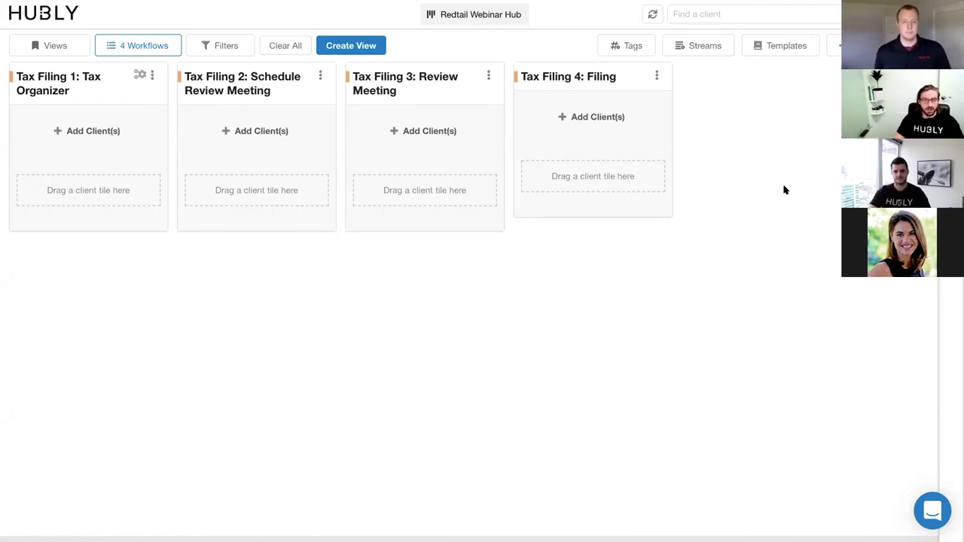
# - In Hubly, open the Tags list showing existing tags like *Google Sync and AAA Quarter 3 Call List
pyautogui.click(761, 17)
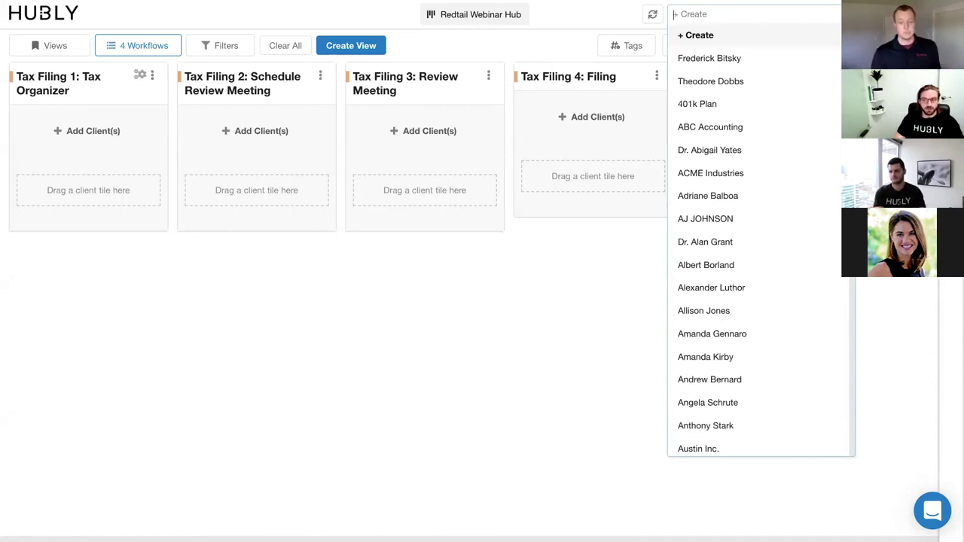
pyautogui.click(642, 258)
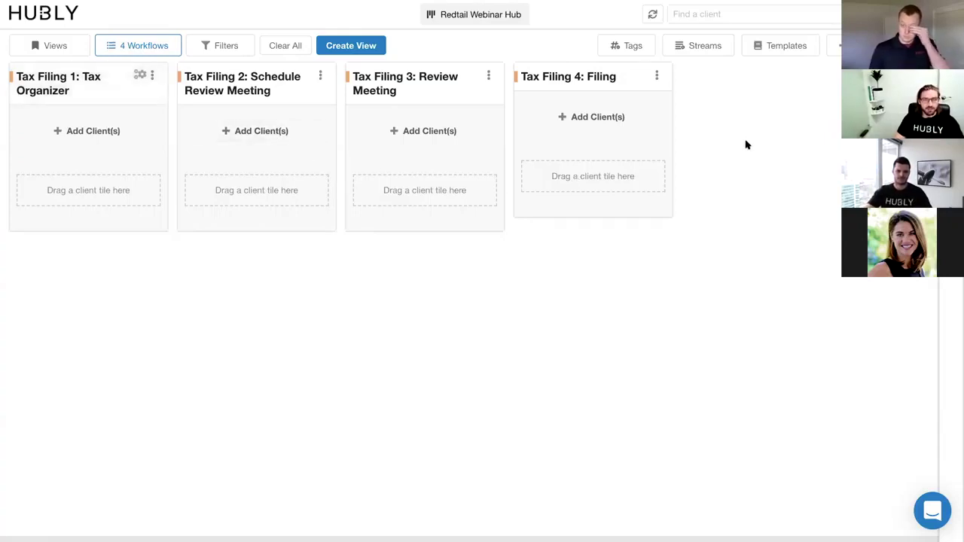
pyautogui.click(633, 46)
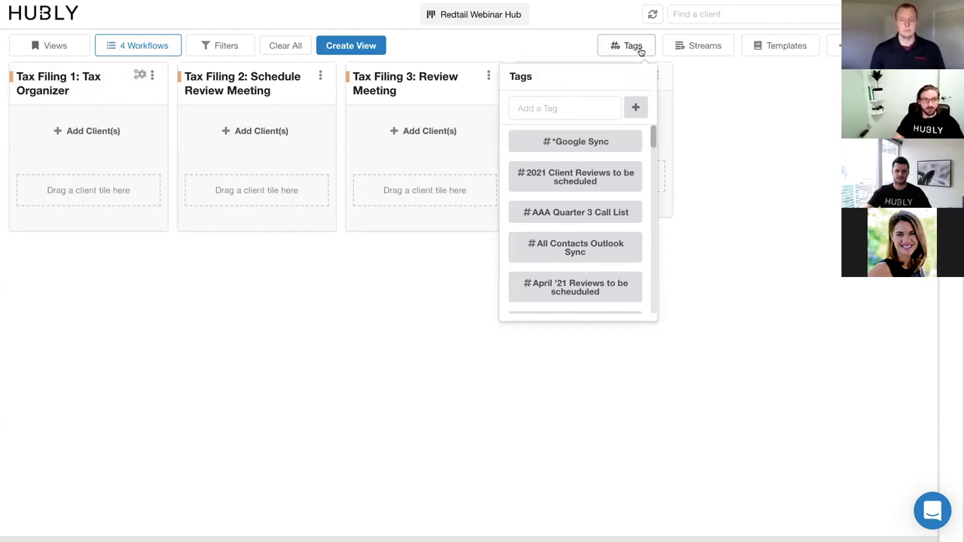
# - Filter the tags by 'tax' and open Tax Reviews 2021 to see its 4 member clients
pyautogui.scroll(-3, 547, 209)
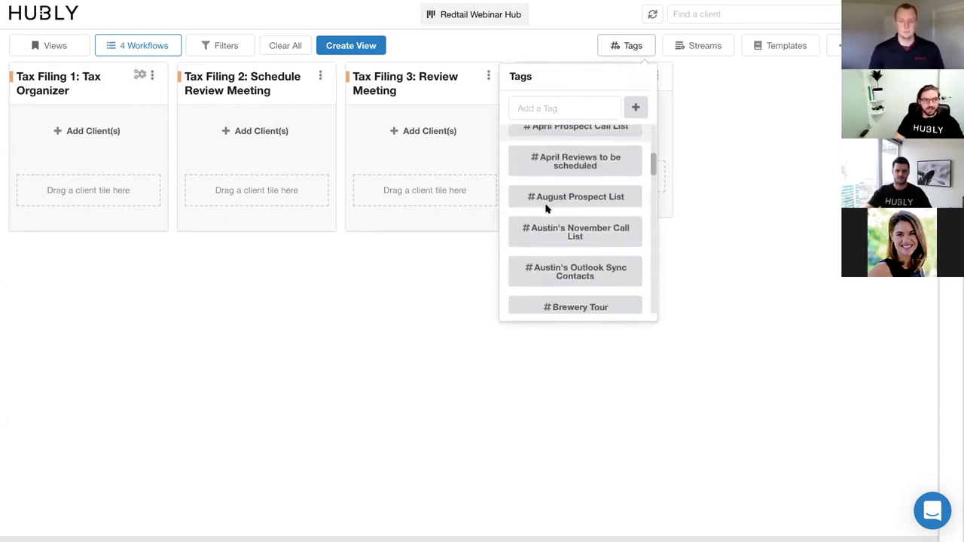
pyautogui.scroll(-9, 547, 210)
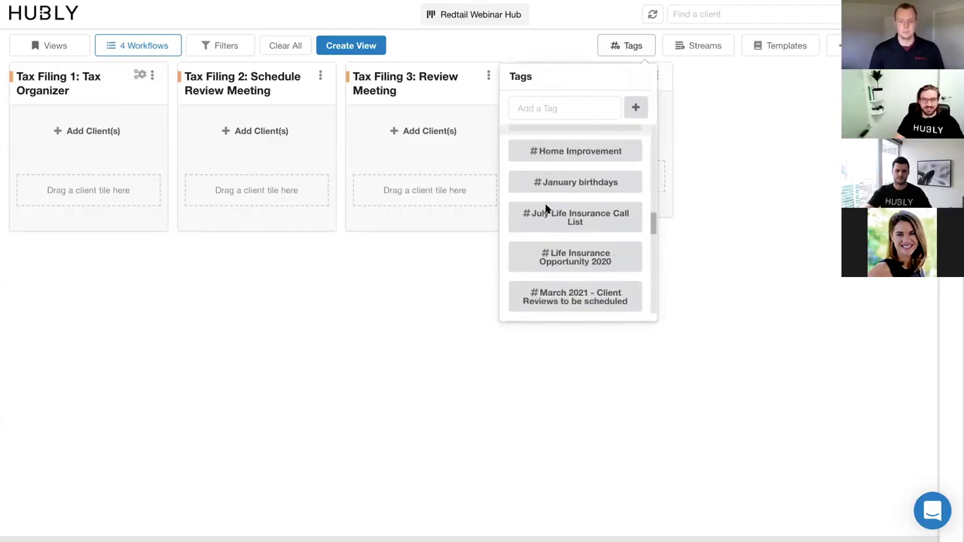
pyautogui.scroll(-1, 547, 210)
pyautogui.click(564, 110)
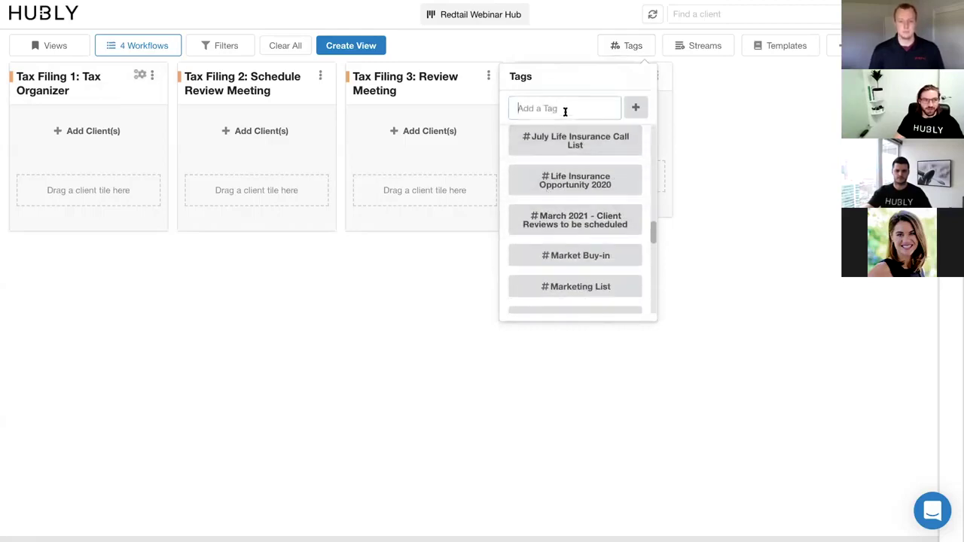
pyautogui.write('ts')
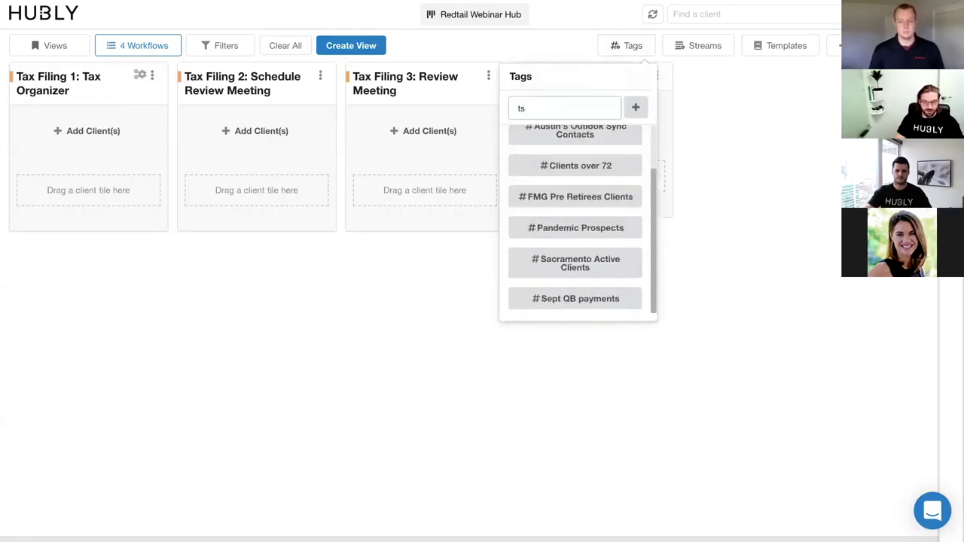
pyautogui.press('BackSpace')
pyautogui.write('ax')
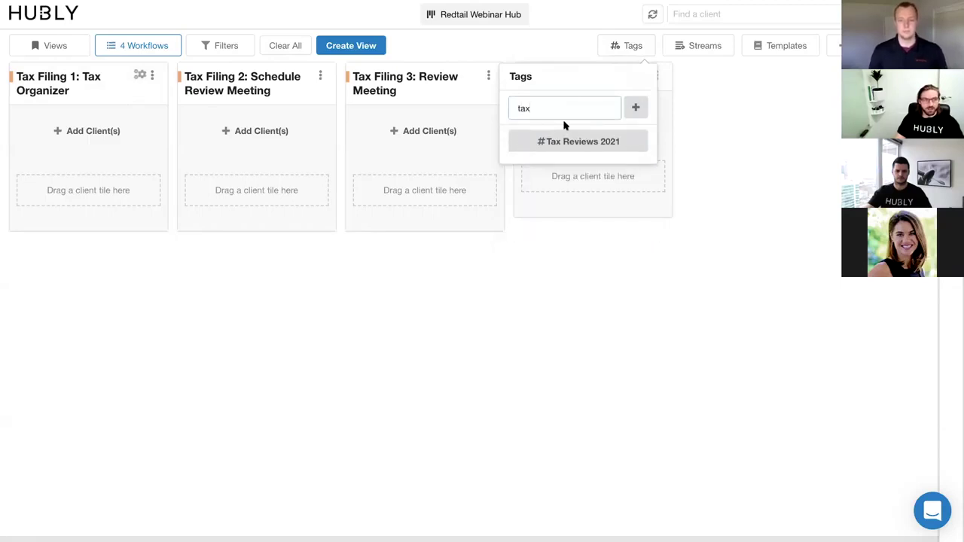
pyautogui.click(607, 148)
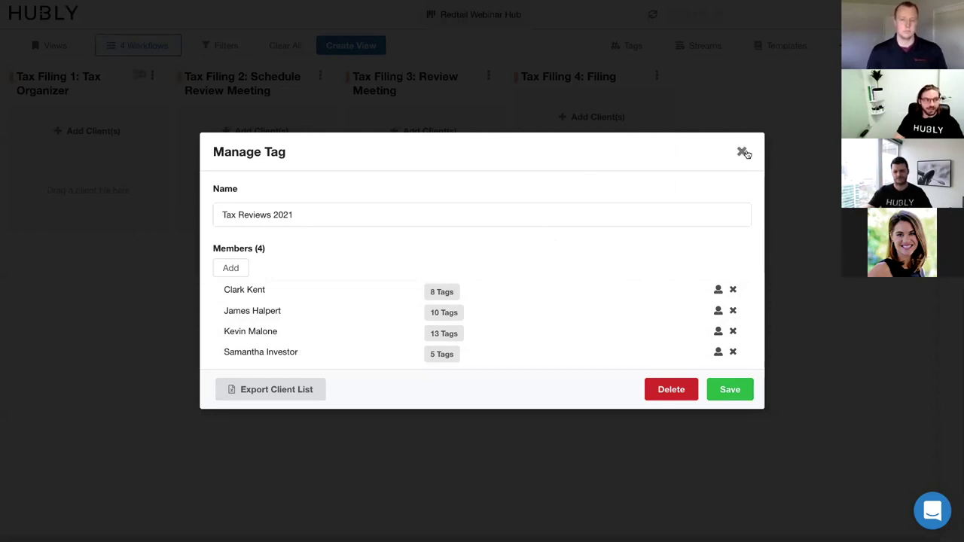
# - Close the Tax Reviews 2021 Manage Tag dialog to return to the Tax Filing board
pyautogui.click(742, 152)
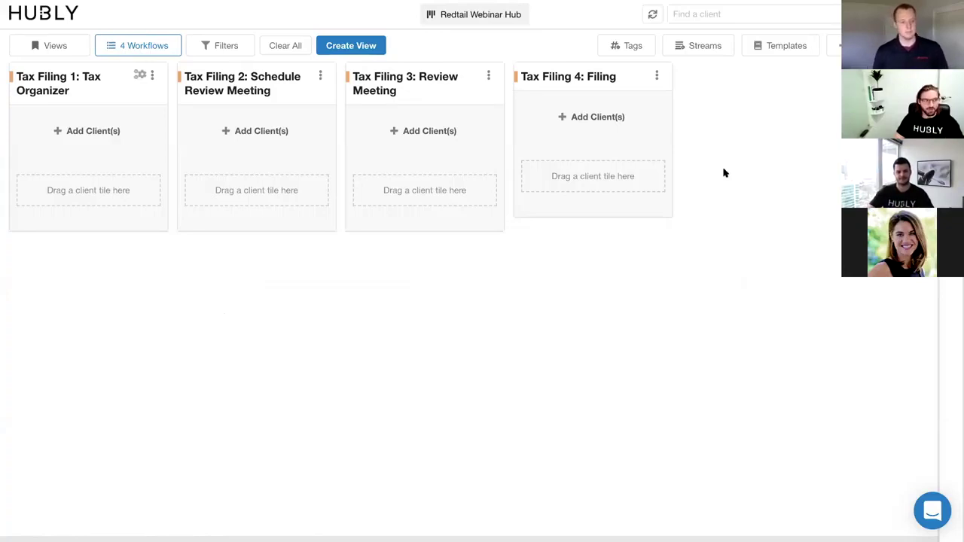
pyautogui.click(152, 75)
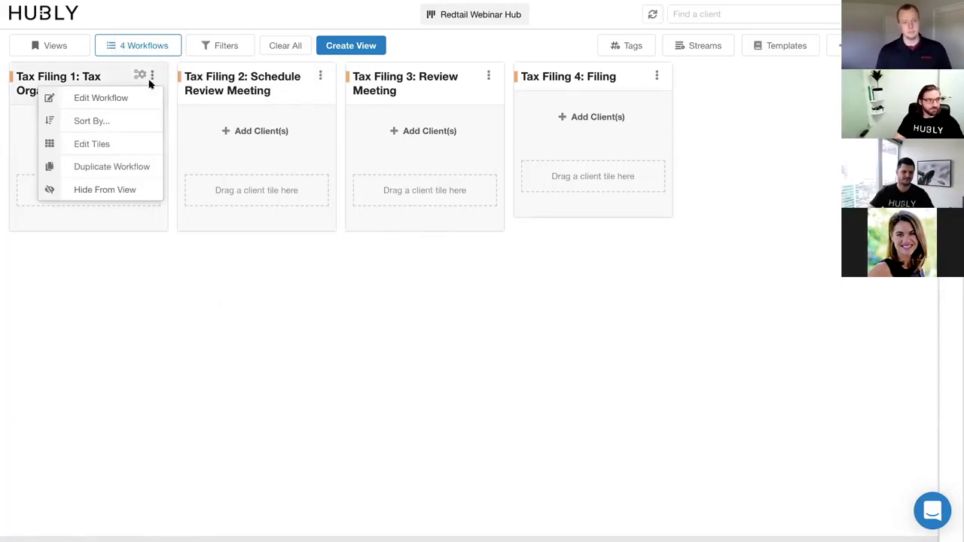
# - Edit the Tax Filing 1: Tax Organizer workflow and add a new Repeating Rule under Automation Rules
pyautogui.click(139, 98)
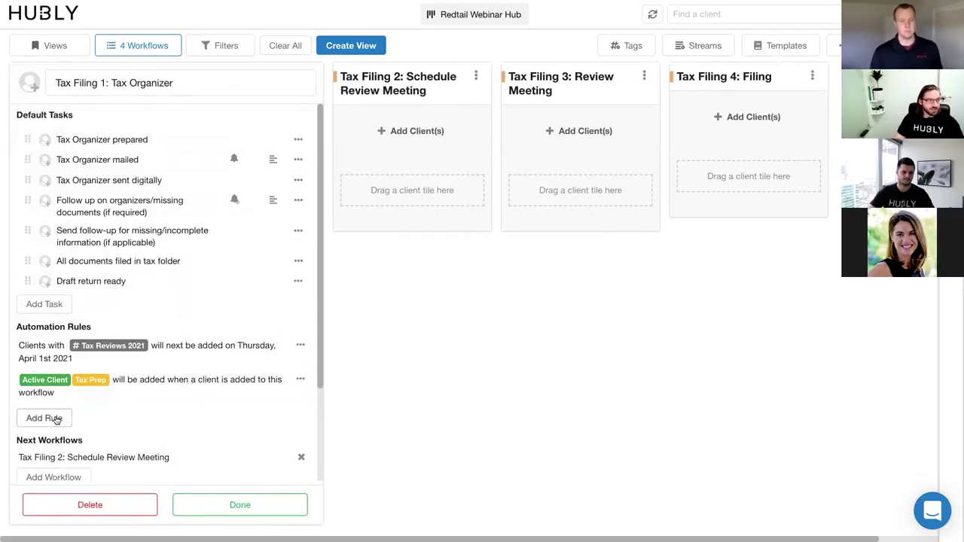
pyautogui.click(43, 418)
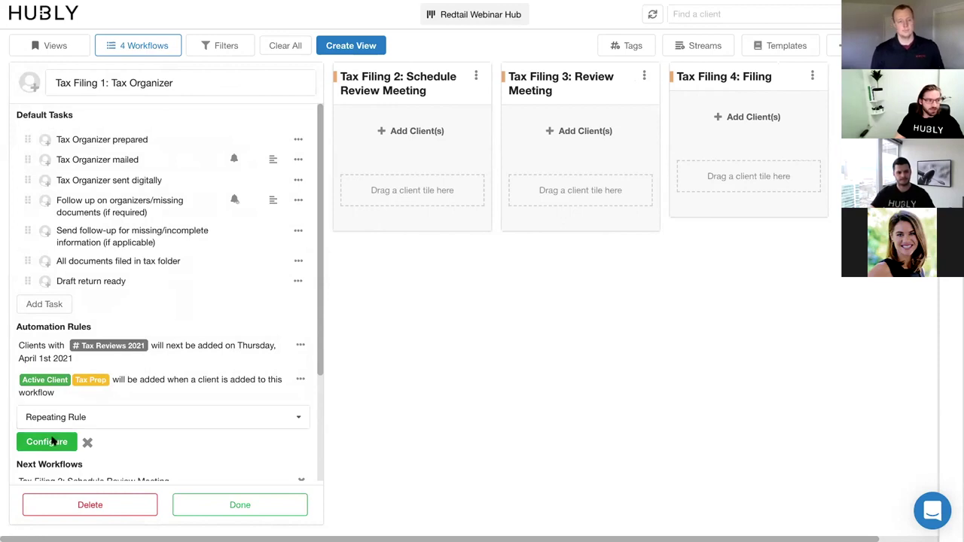
pyautogui.click(49, 442)
# - Save a repeating rule adding Tax Reviews 2021 clients every year starting 04/01/2021
pyautogui.click(441, 248)
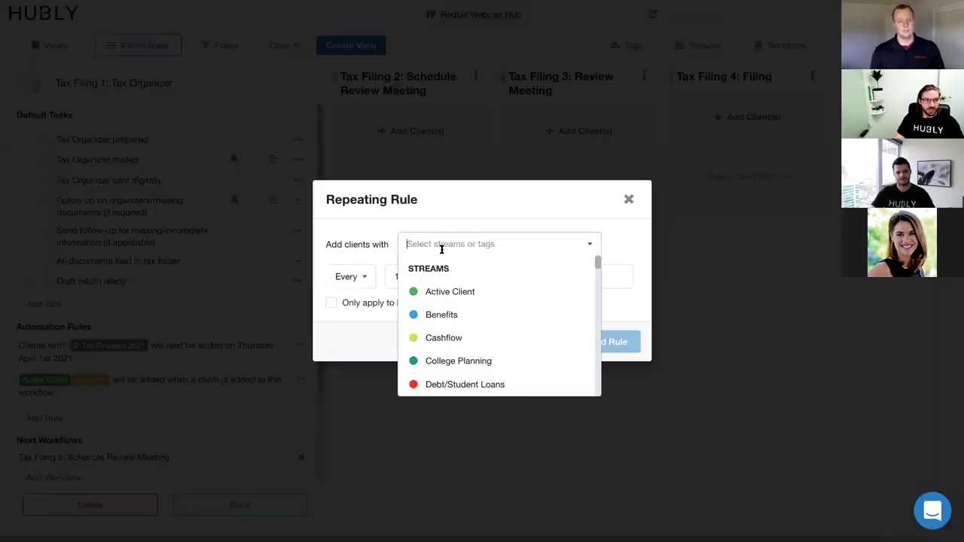
pyautogui.write('tax')
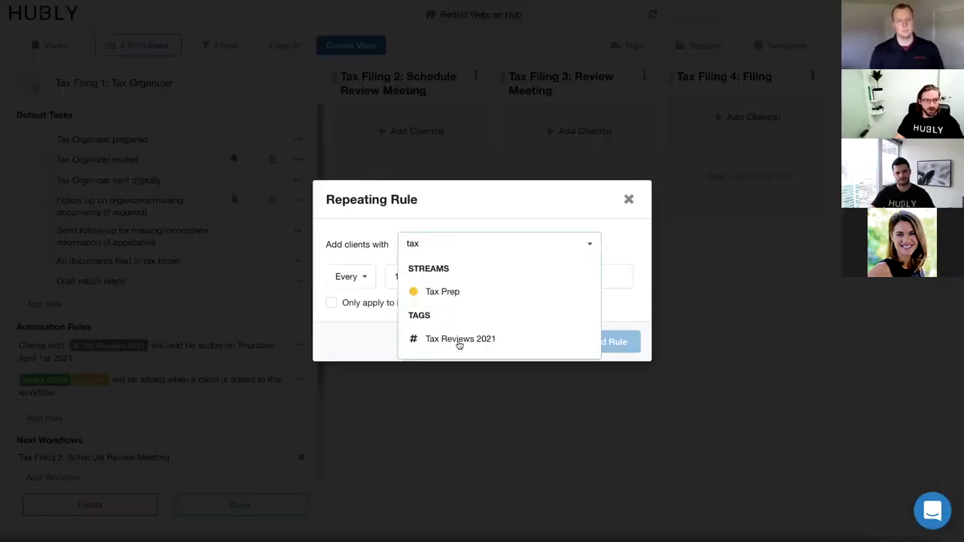
pyautogui.click(459, 340)
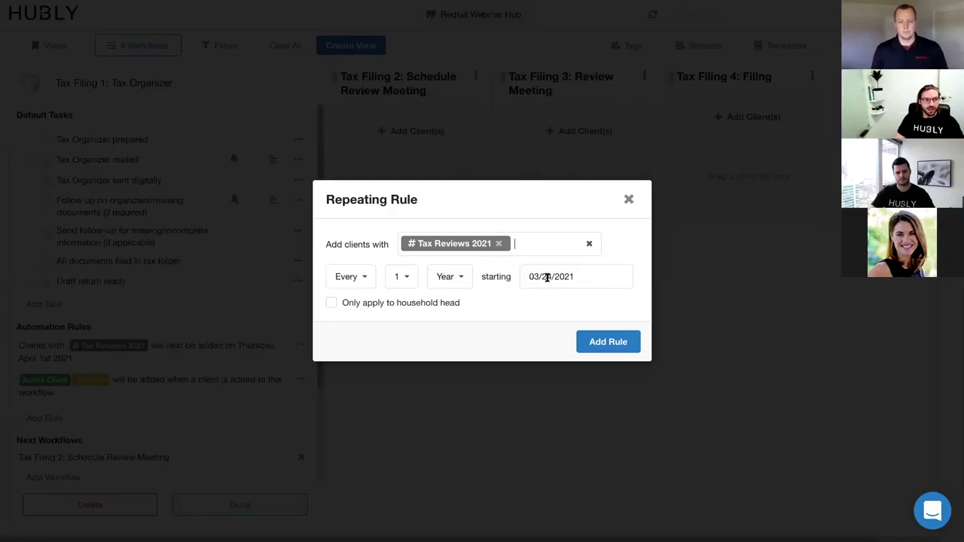
pyautogui.click(542, 280)
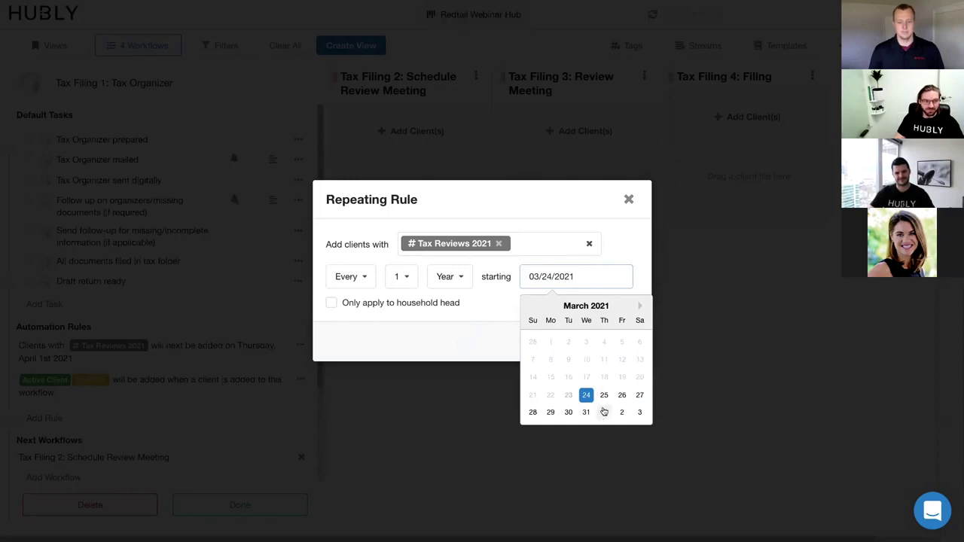
pyautogui.click(604, 412)
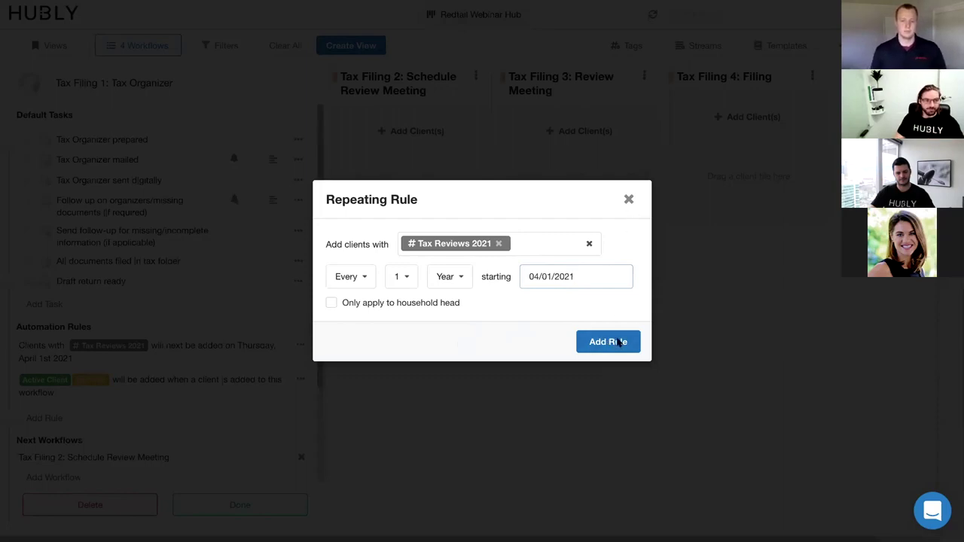
pyautogui.click(618, 341)
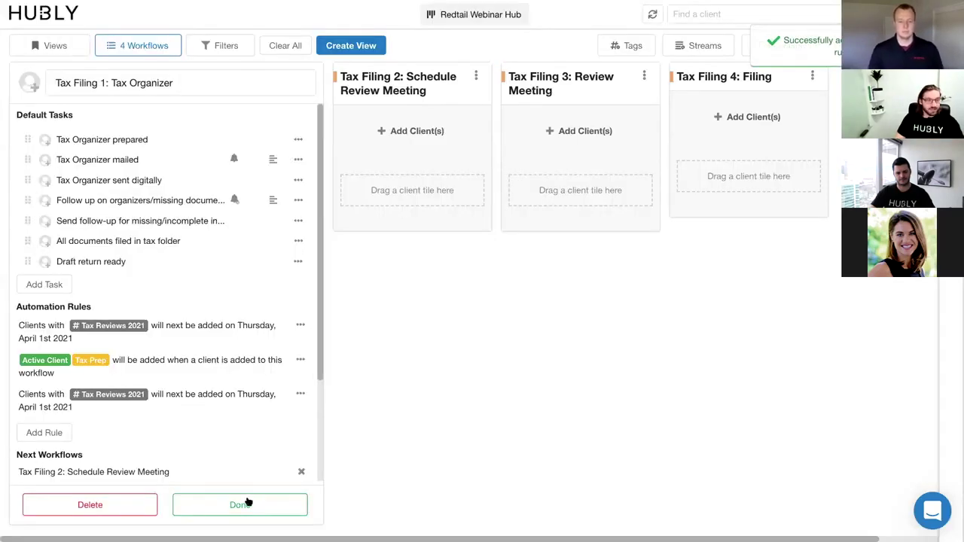
# - Finish the workflow edit and add all 4 Tax Reviews 2021 tagged clients to Tax Filing 1
pyautogui.click(249, 504)
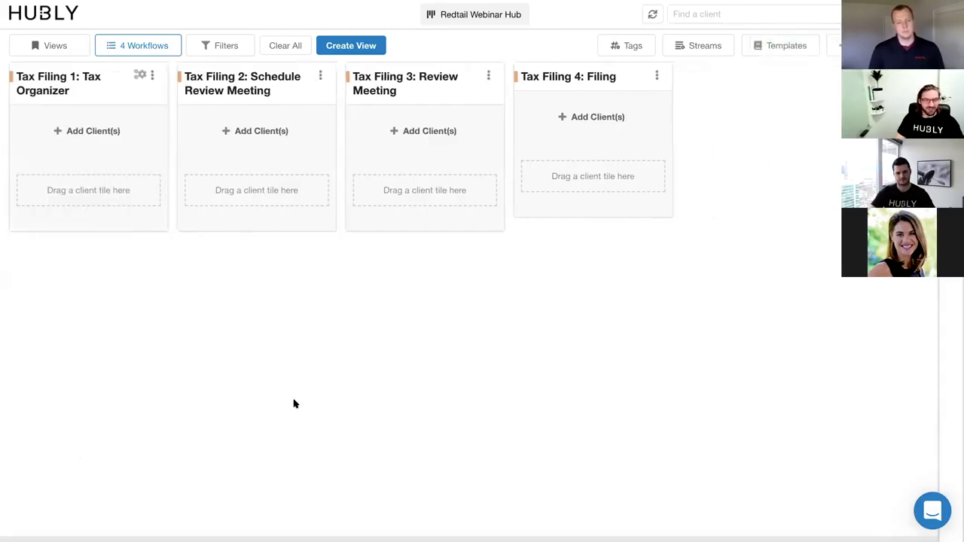
pyautogui.click(138, 136)
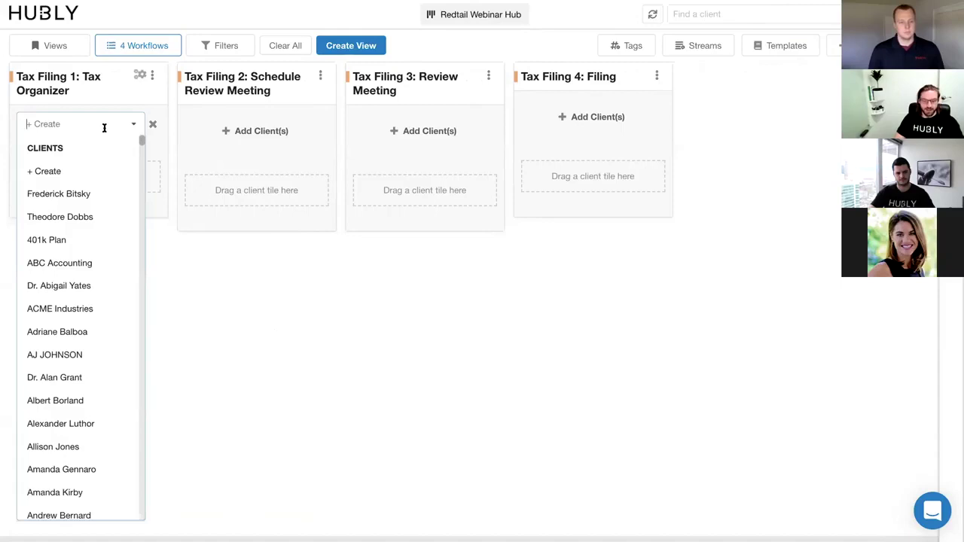
pyautogui.write('tax')
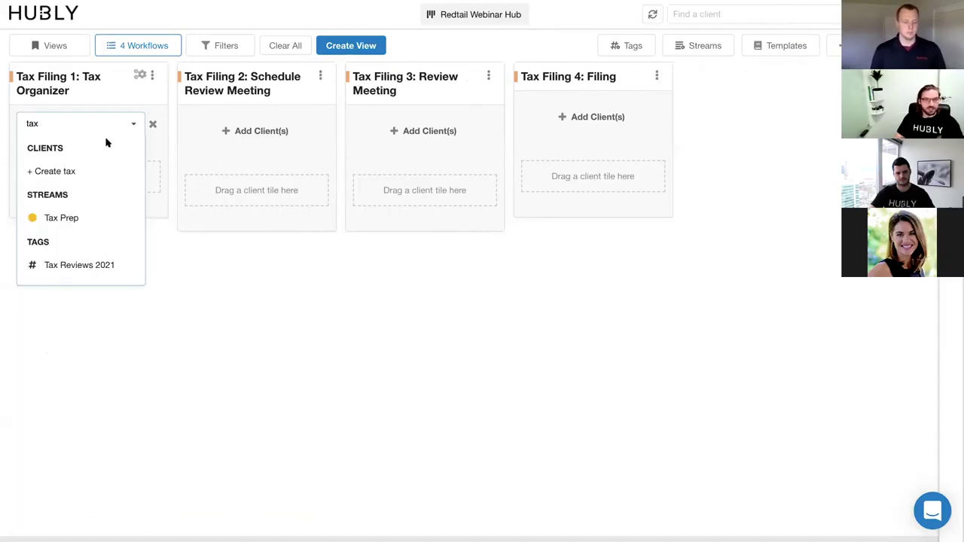
pyautogui.click(89, 263)
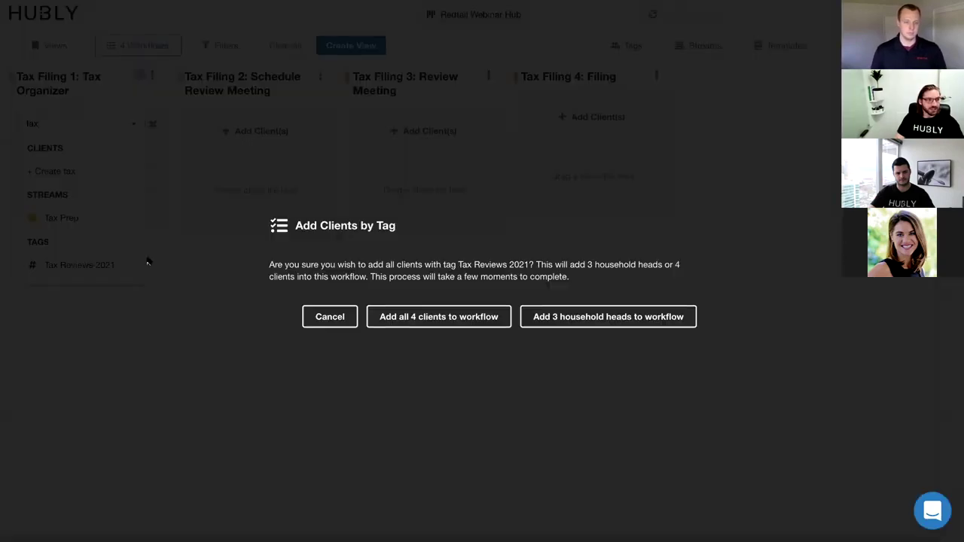
pyautogui.click(427, 317)
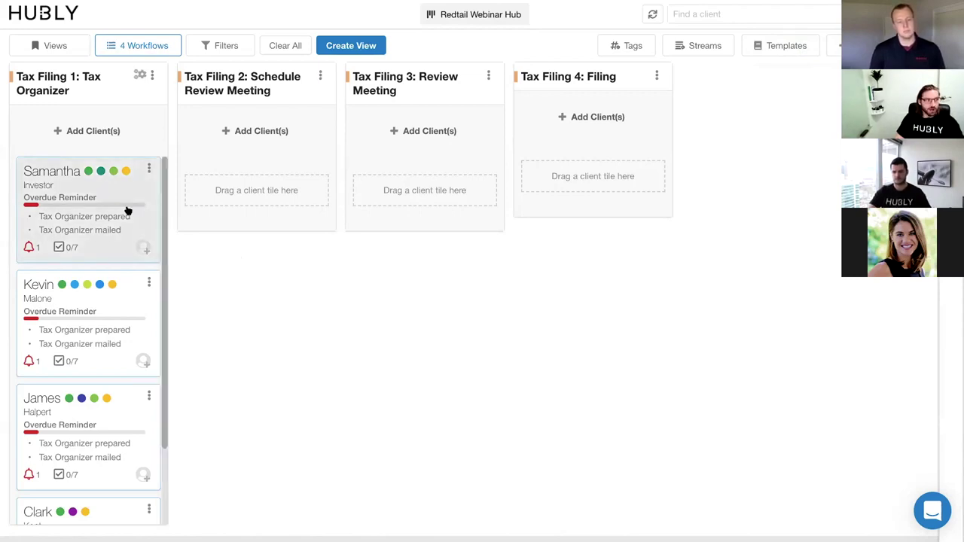
# - Open the second client in the Tax Filing 1 column and review its checklist, comments and tags
pyautogui.click(118, 317)
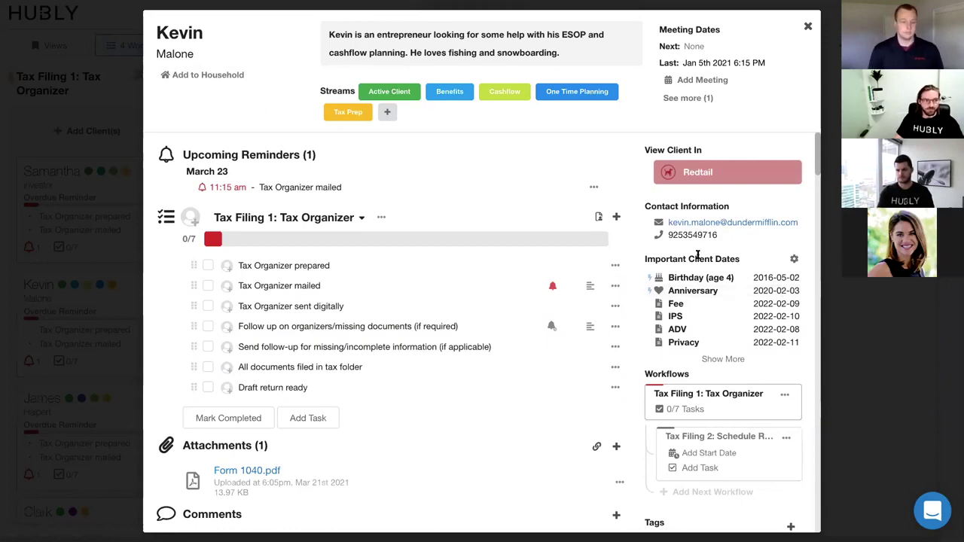
pyautogui.scroll(-3, 695, 298)
pyautogui.scroll(-4, 698, 297)
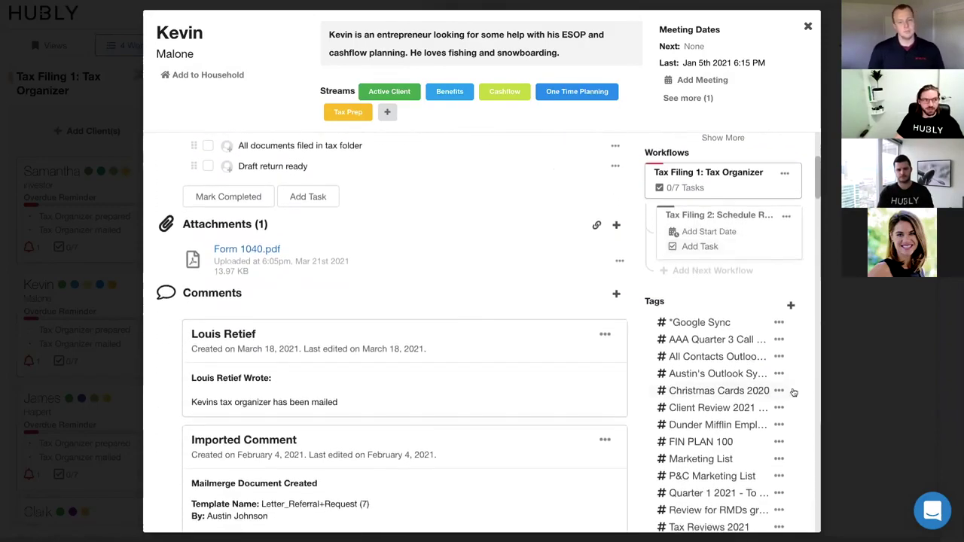
pyautogui.scroll(-1, 673, 416)
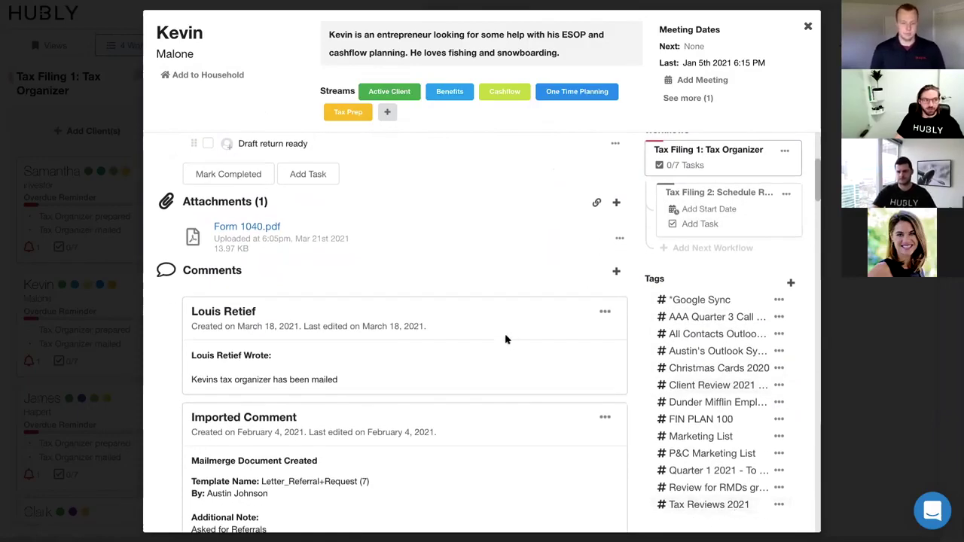
pyautogui.scroll(3, 505, 340)
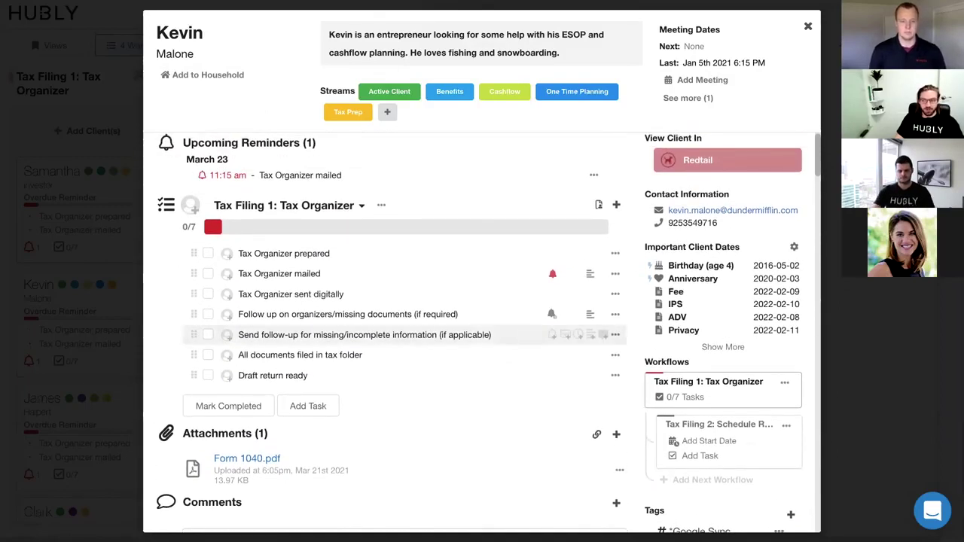
# - Check off Tax Organizer prepared and mailed, then comment that it was sent digitally, awaiting the client's response
pyautogui.click(209, 254)
pyautogui.click(208, 274)
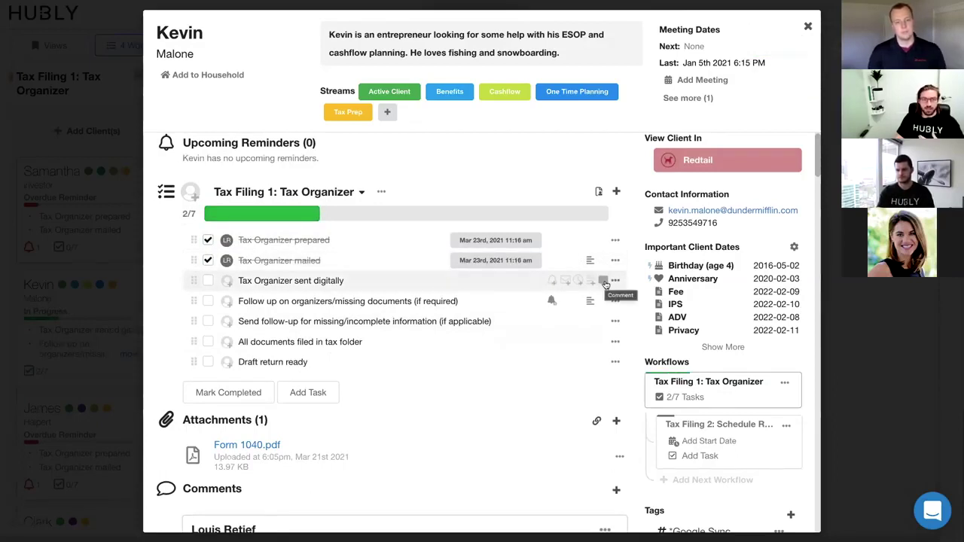
pyautogui.click(604, 281)
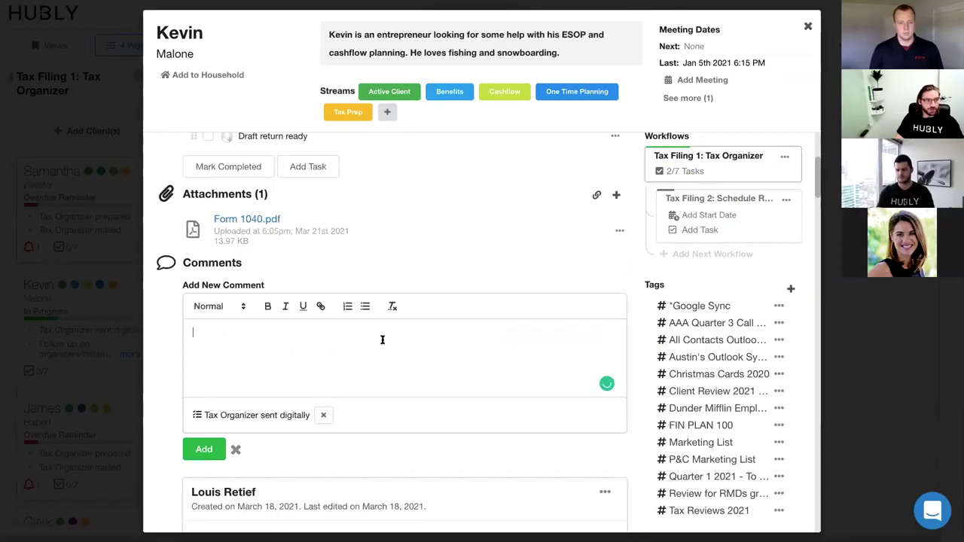
pyautogui.write('We s')
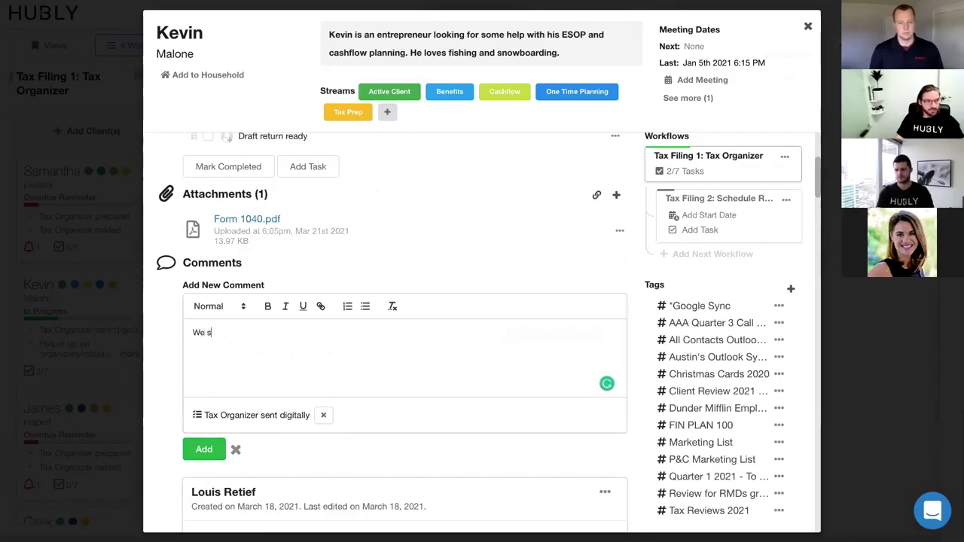
pyautogui.write('ent the tax orga')
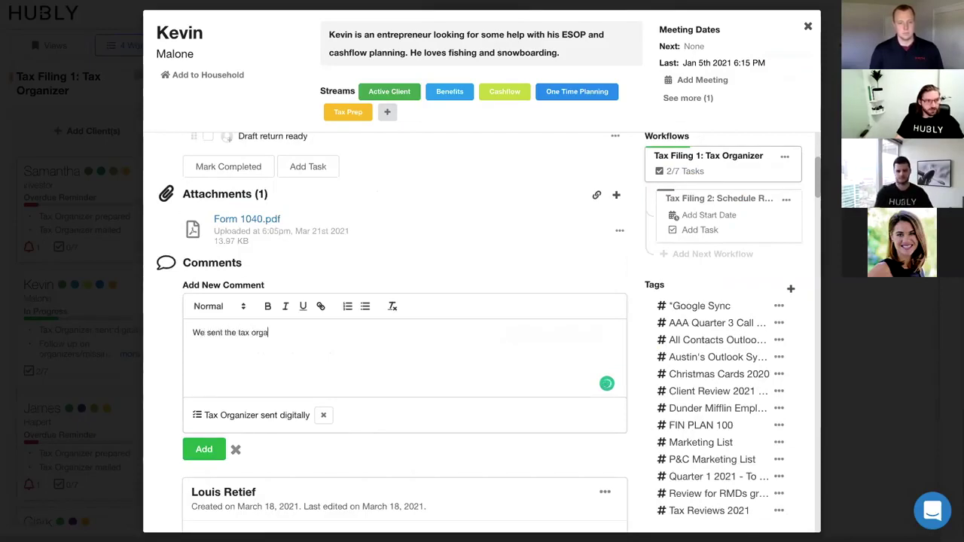
pyautogui.write('nizer')
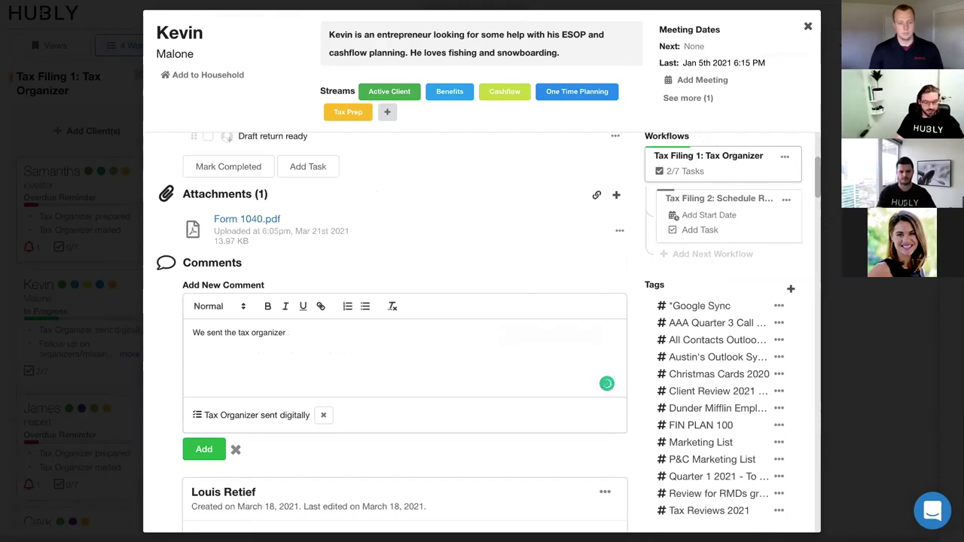
pyautogui.write(' digitally and a')
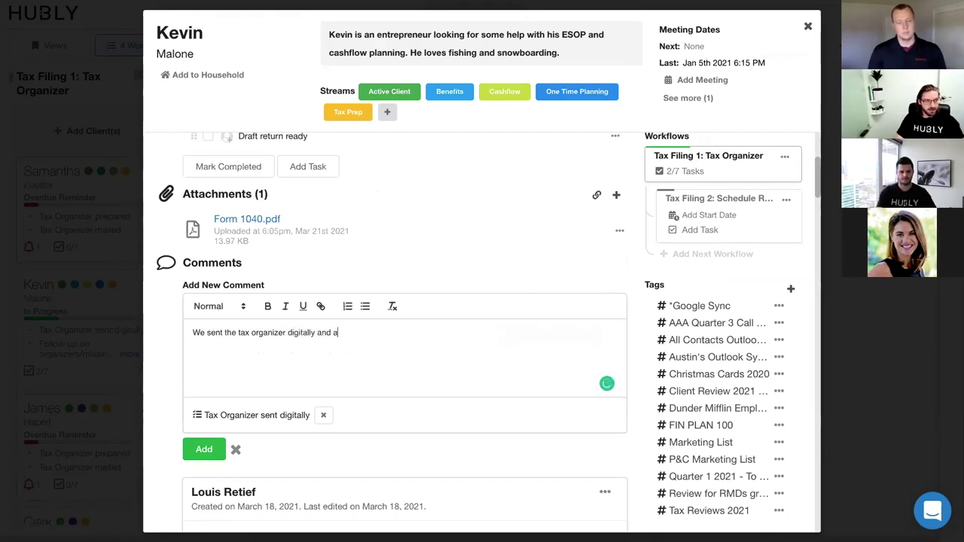
pyautogui.write('re waiting on a')
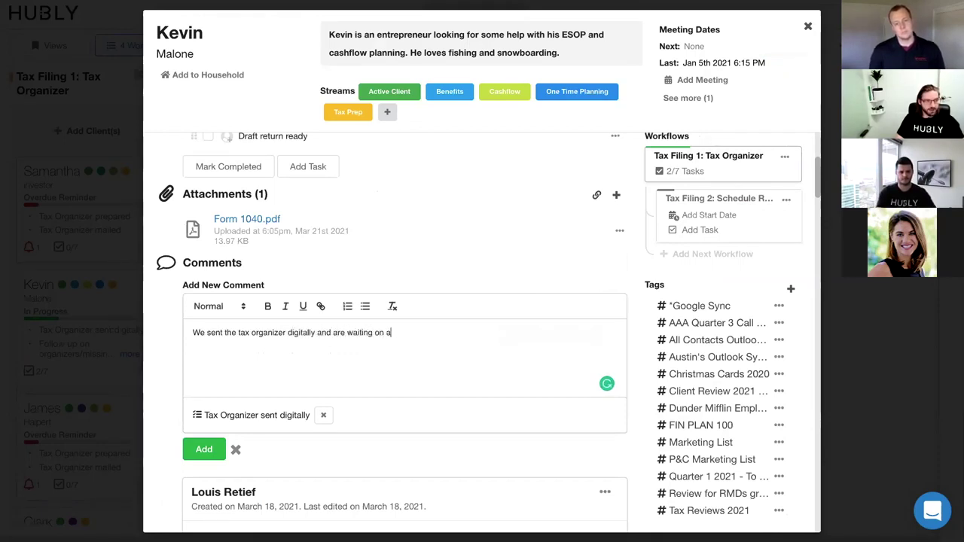
pyautogui.write(' response form')
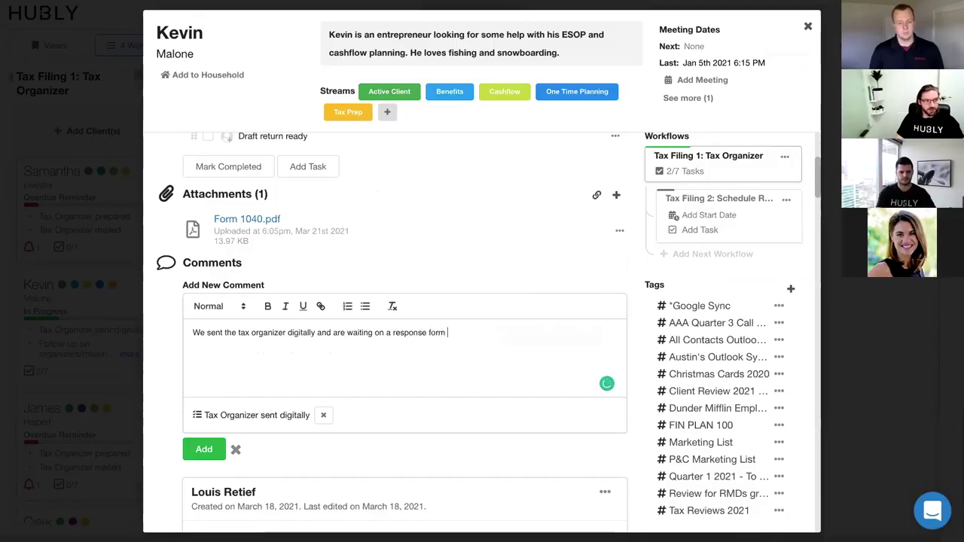
pyautogui.press('BackSpace')
pyautogui.press('BackSpace')
pyautogui.press('BackSpace')
pyautogui.press('BackSpace')
pyautogui.write('rom ')
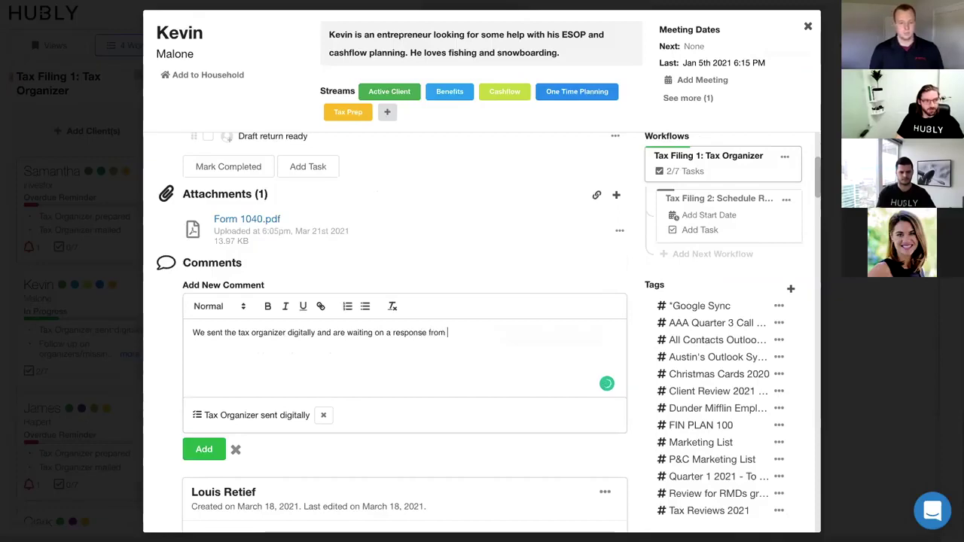
pyautogui.write('Kevin')
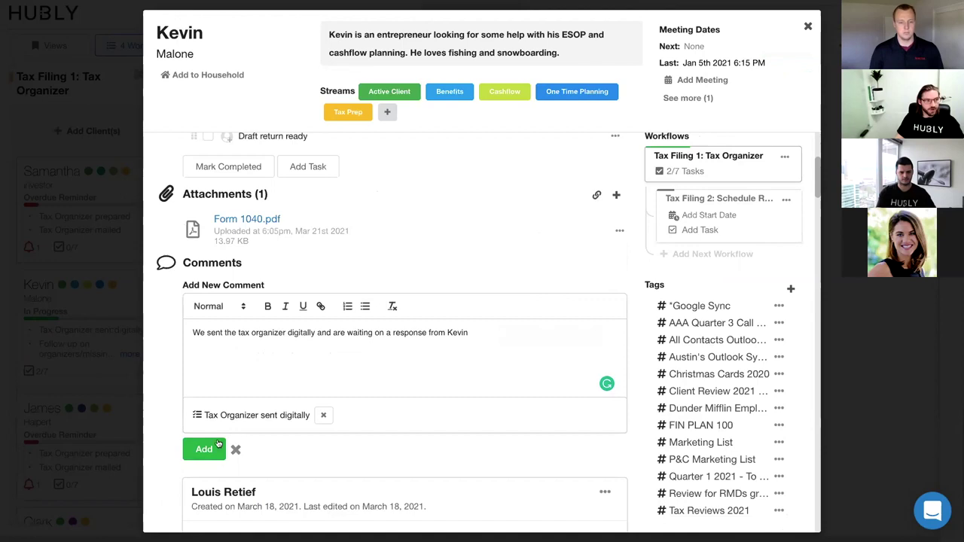
pyautogui.click(214, 448)
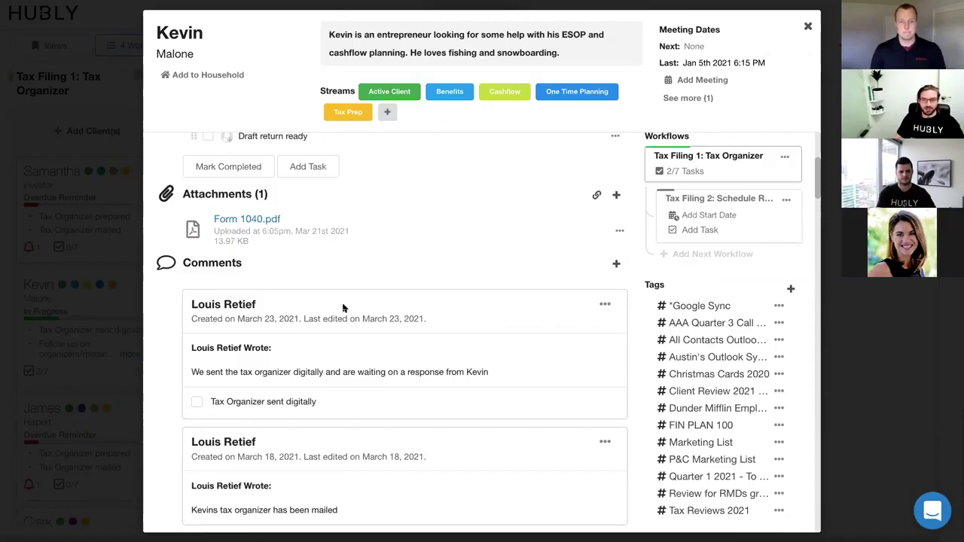
pyautogui.scroll(5, 369, 284)
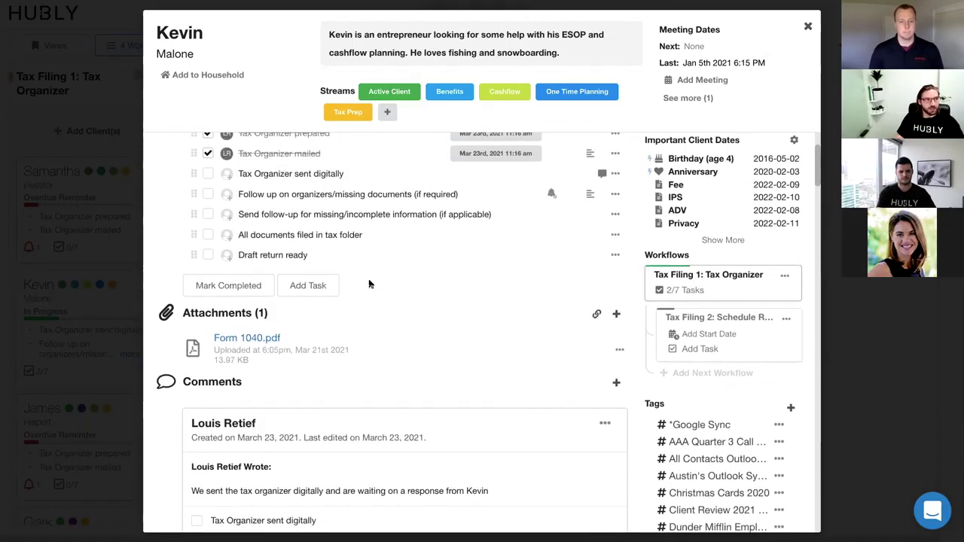
# - Check off the remaining five tasks, mark Tax Filing 1 completed, and view the client in Redtail
pyautogui.scroll(1, 369, 284)
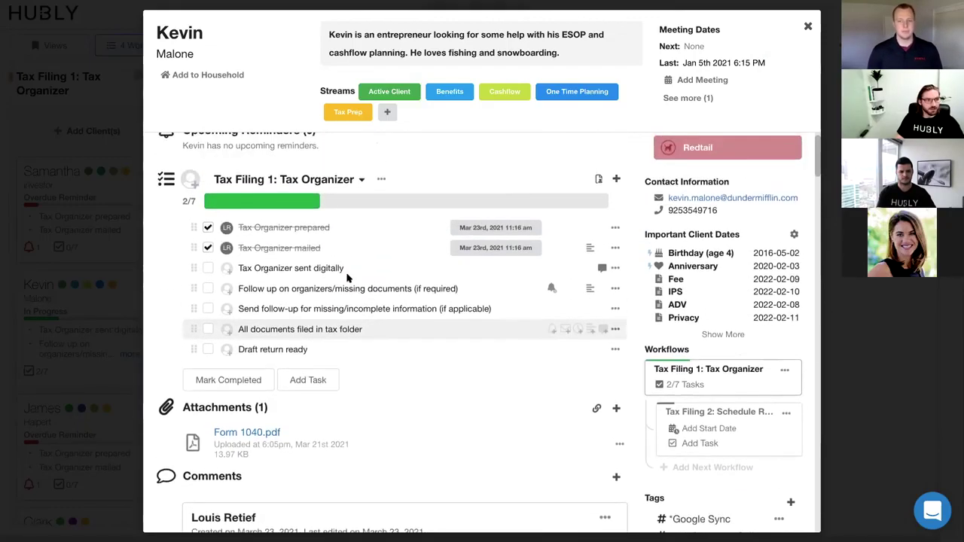
pyautogui.click(211, 269)
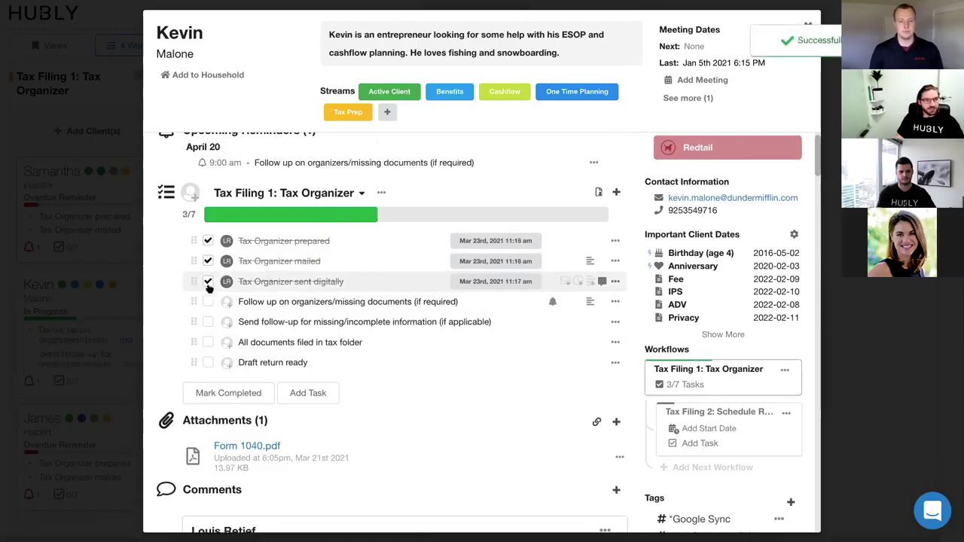
pyautogui.click(207, 301)
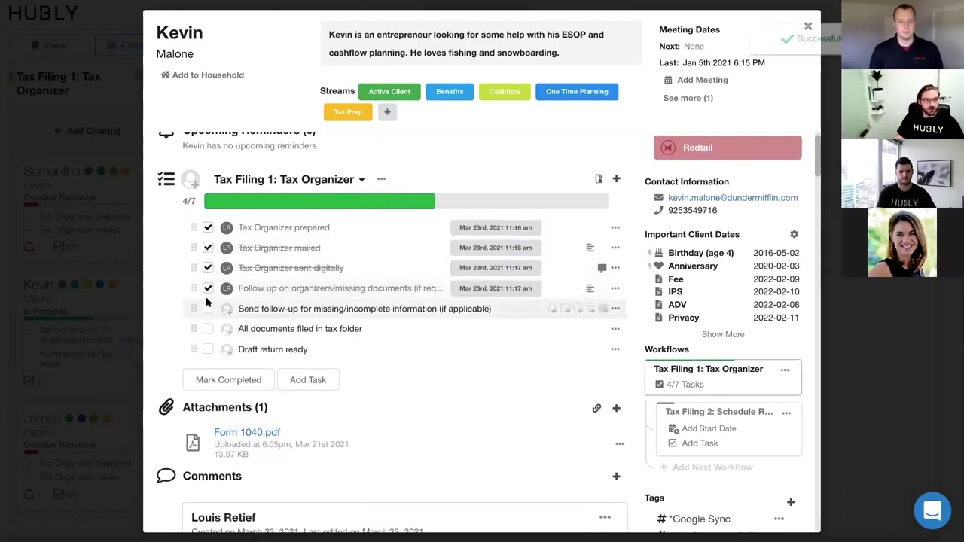
pyautogui.click(207, 308)
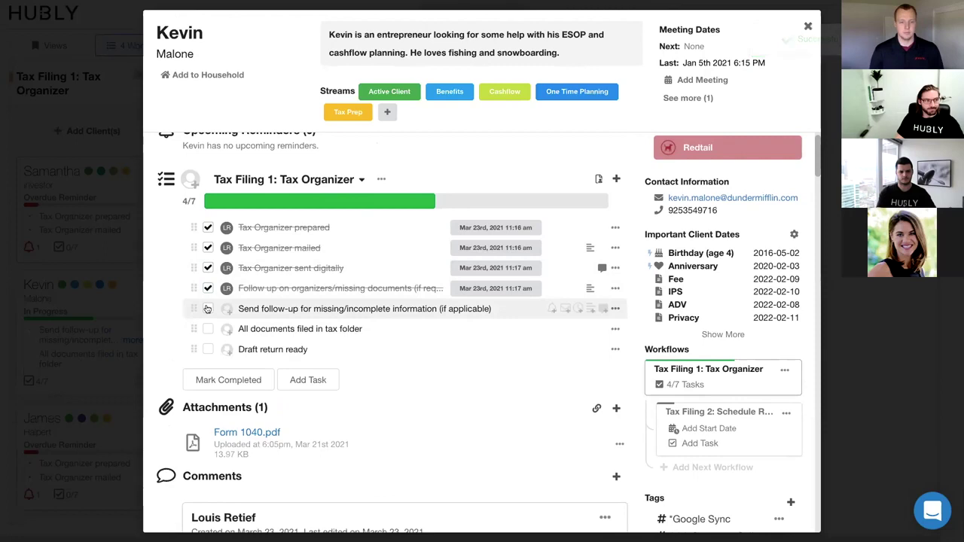
pyautogui.click(207, 328)
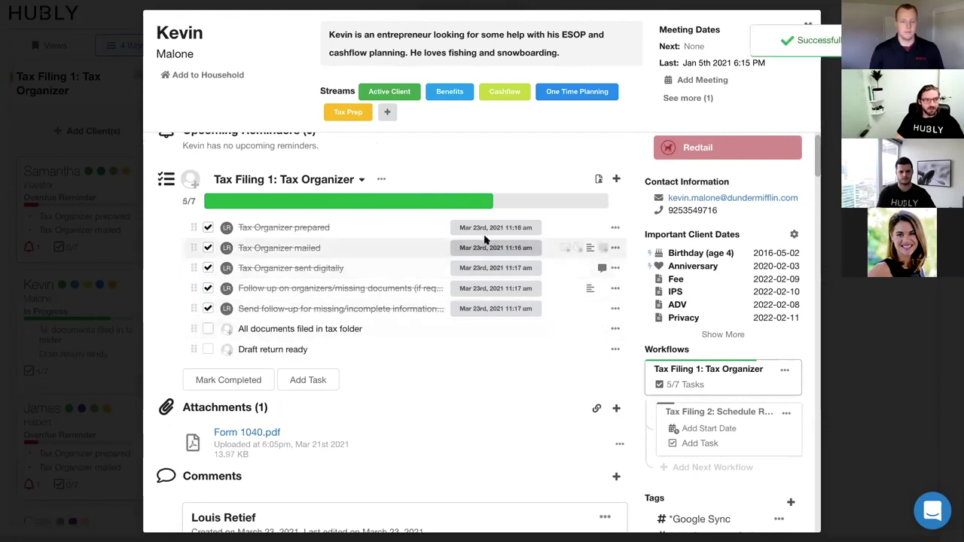
pyautogui.click(208, 350)
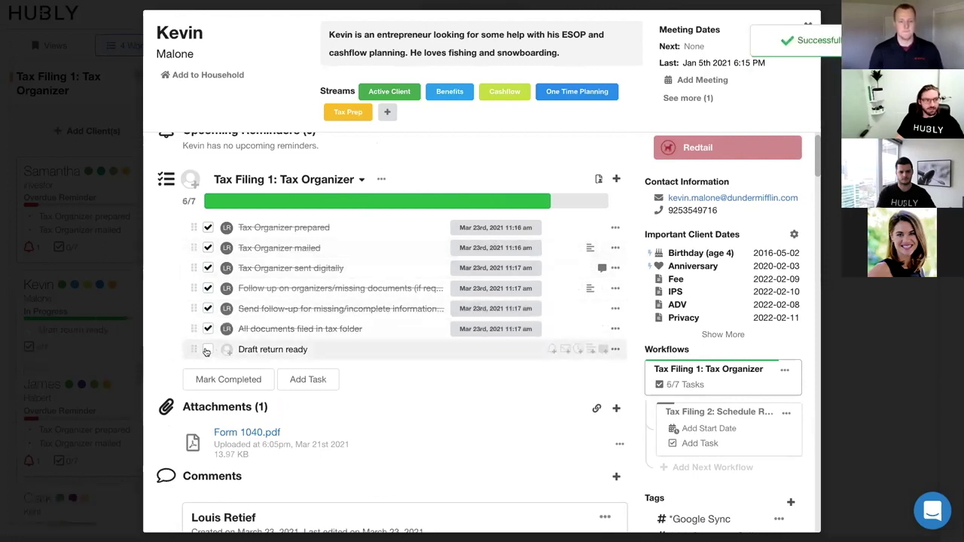
pyautogui.click(229, 382)
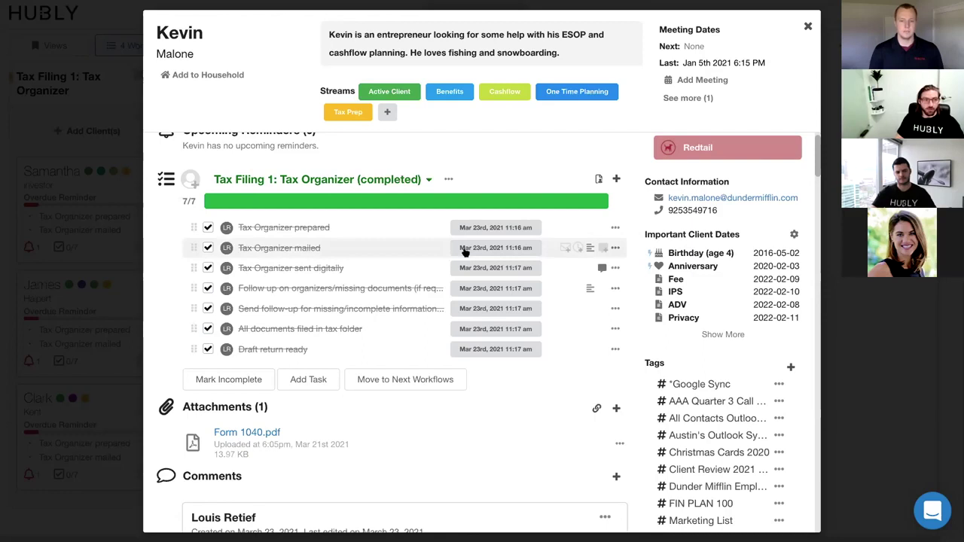
pyautogui.scroll(1, 462, 252)
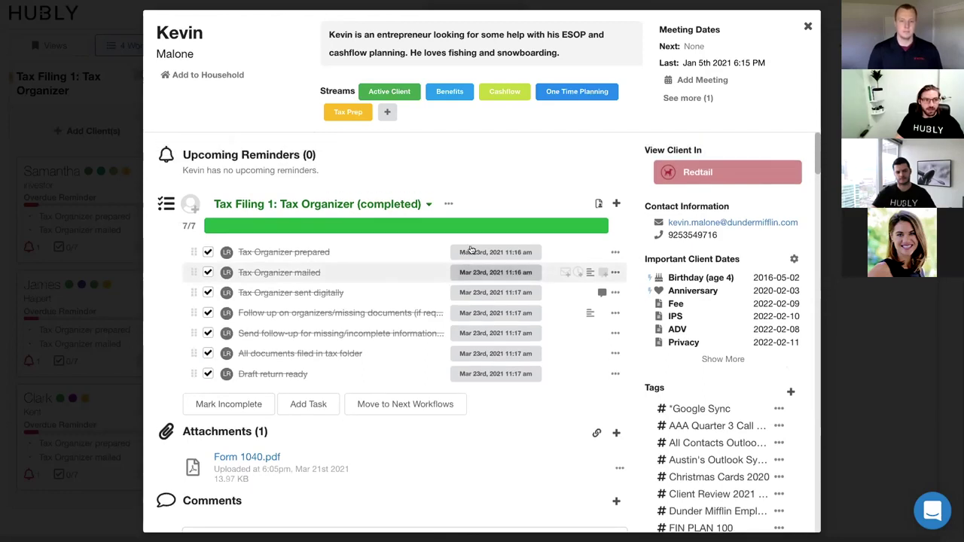
pyautogui.click(700, 173)
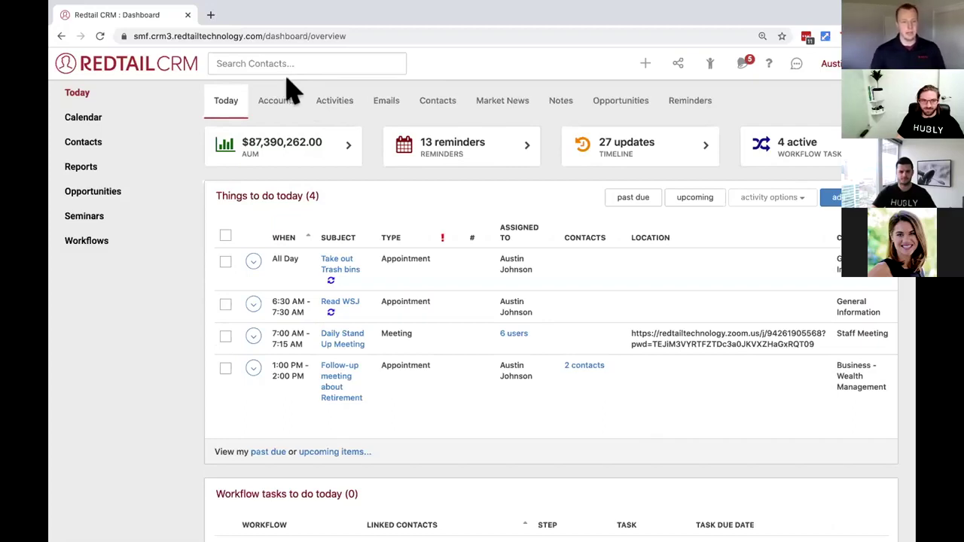
# - Search contacts for the client by name and open their record from the suggestions
pyautogui.click(260, 63)
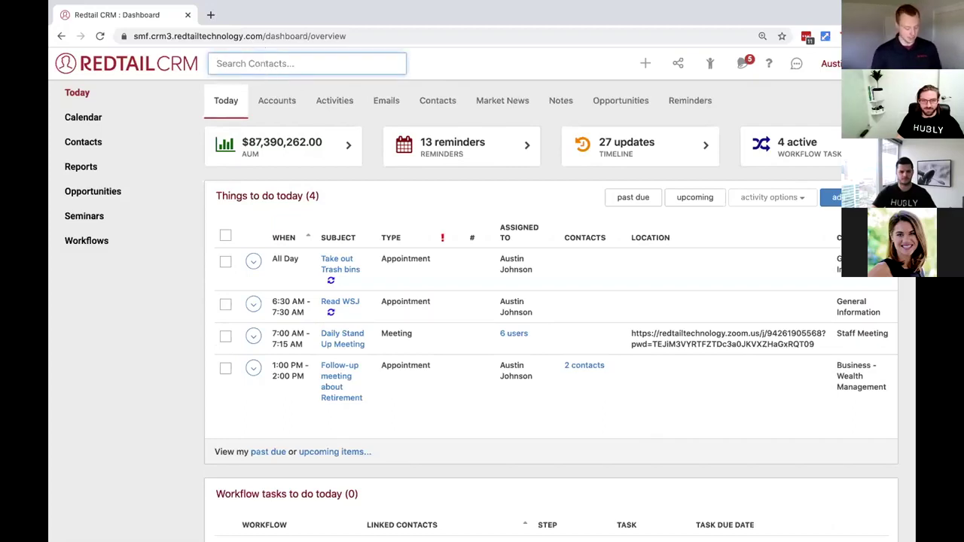
pyautogui.write('kevin')
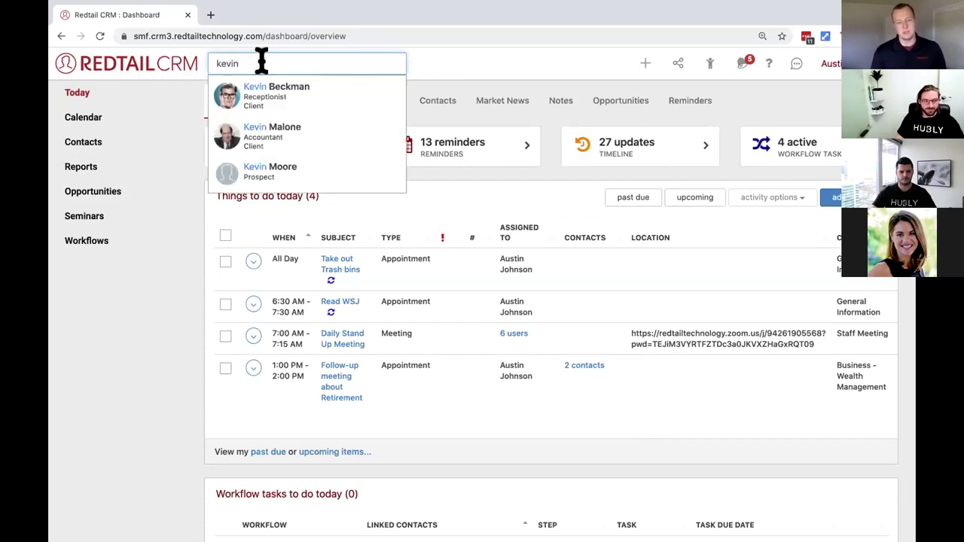
pyautogui.click(280, 133)
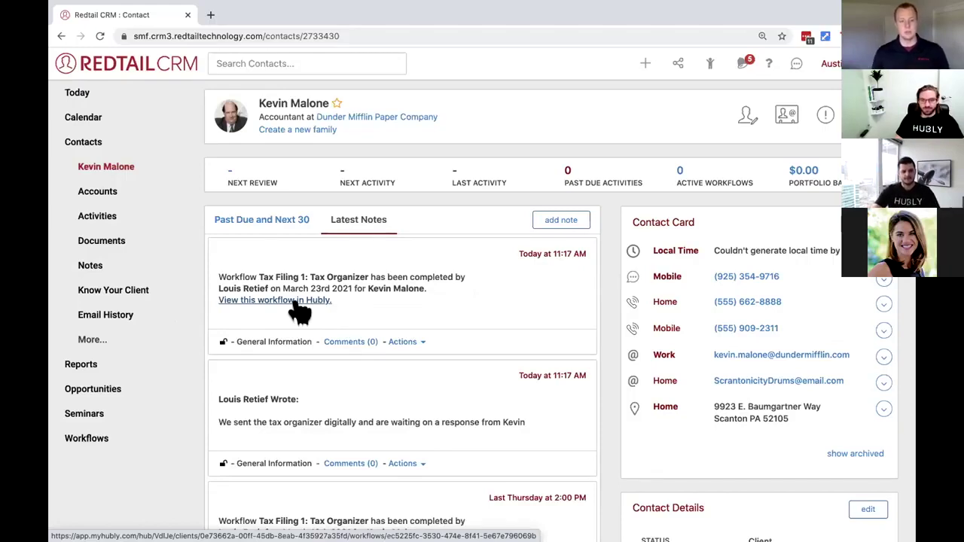
# - Open the client's Notes page and look over the synced Tax Organizer completion note and comment
pyautogui.click(158, 269)
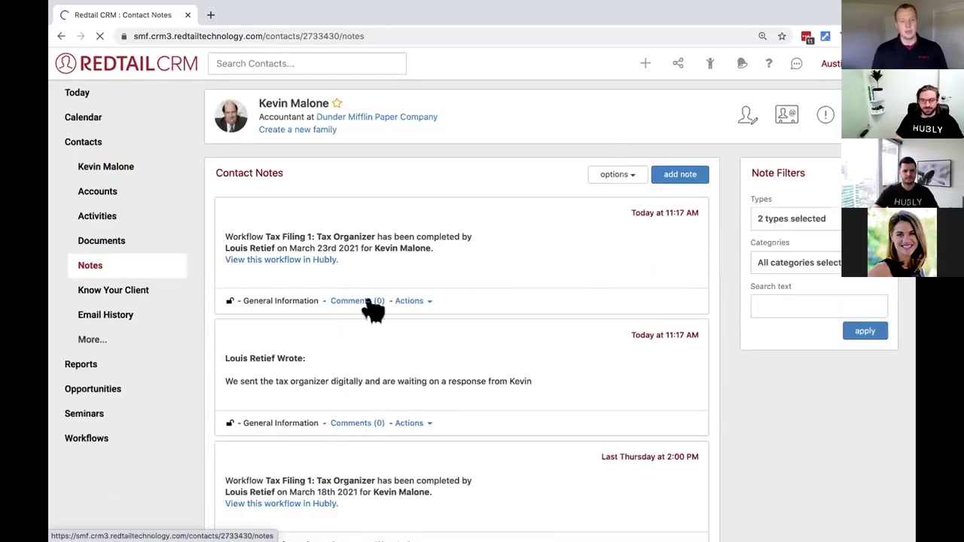
pyautogui.scroll(-3, 568, 304)
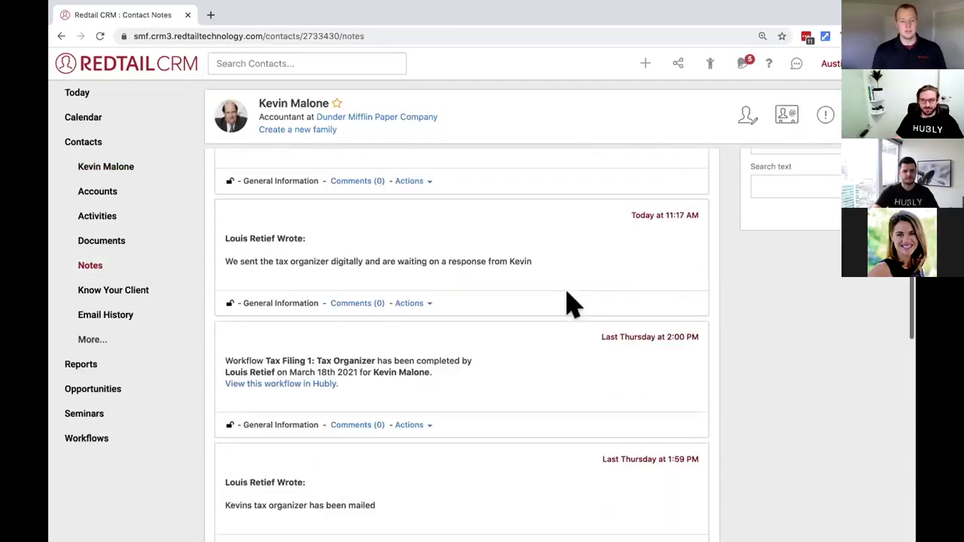
pyautogui.scroll(-3, 569, 303)
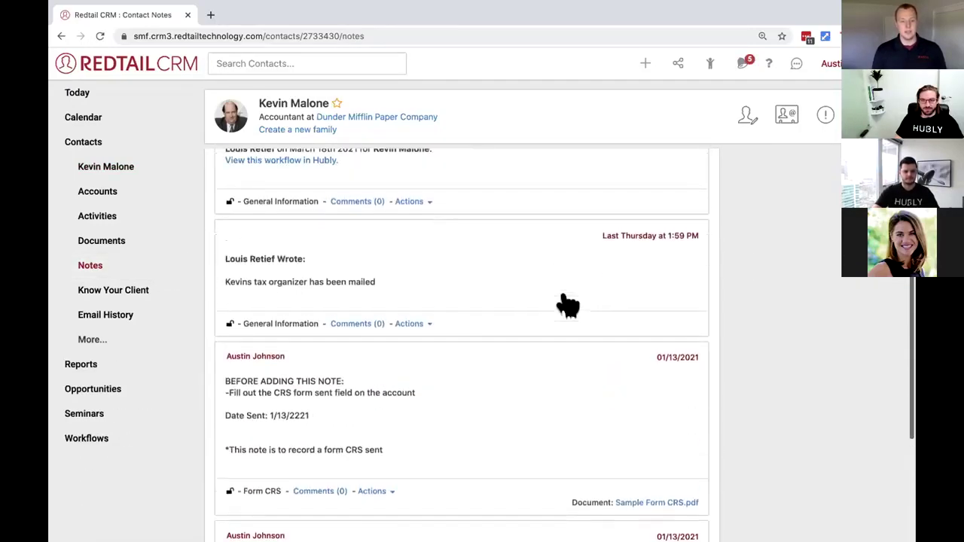
pyautogui.scroll(4, 568, 304)
pyautogui.scroll(2, 568, 303)
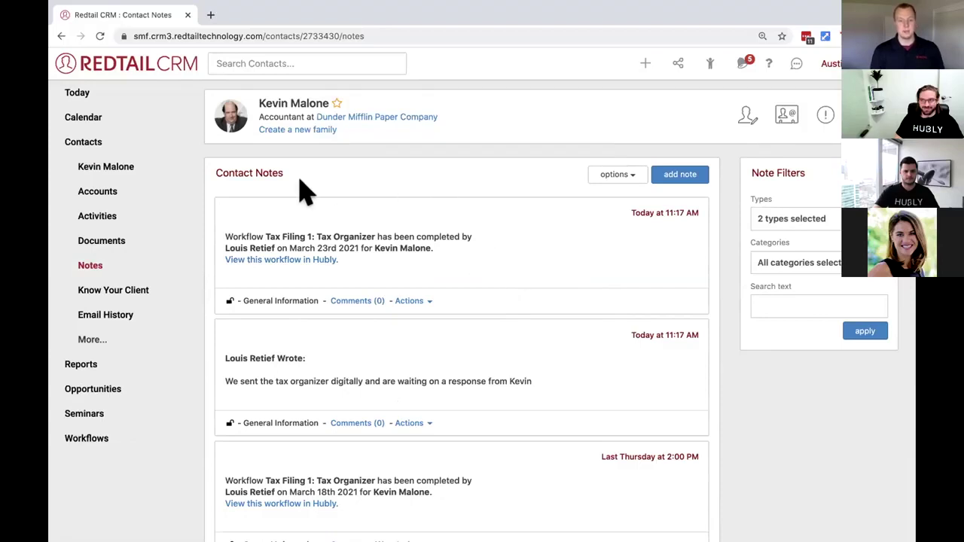
# - Run the Notes By Contact report and review the synced tax organizer entries dated 03/23/2021
pyautogui.click(128, 365)
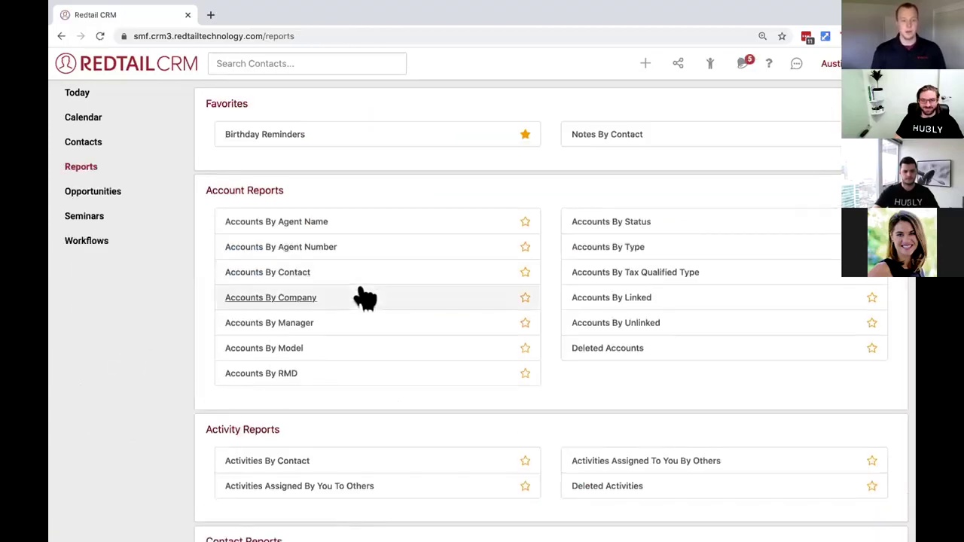
pyautogui.scroll(-8, 365, 298)
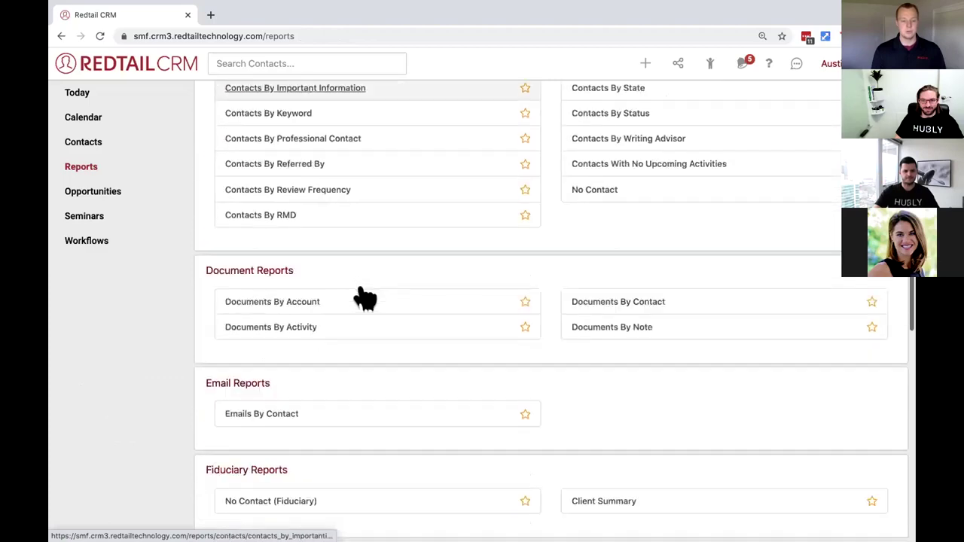
pyautogui.scroll(-2, 364, 298)
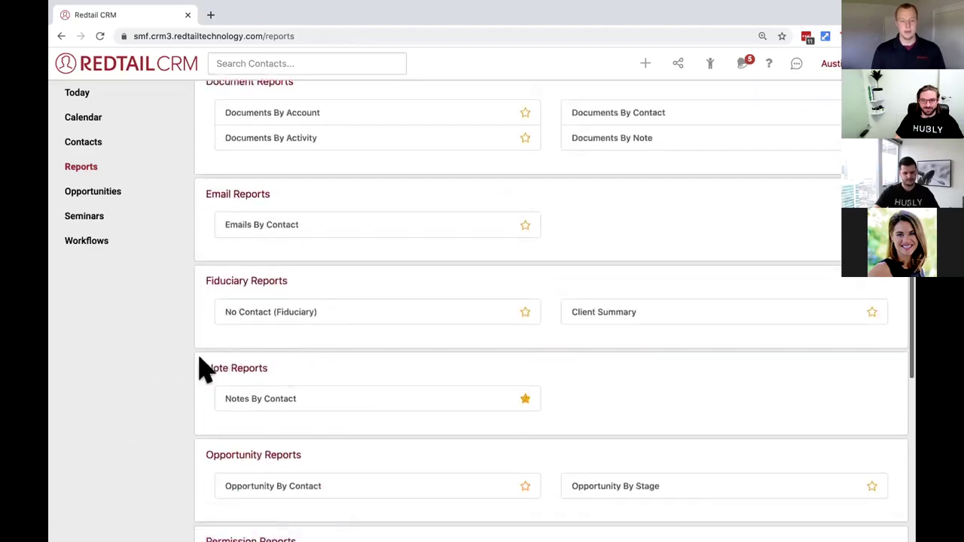
pyautogui.click(234, 409)
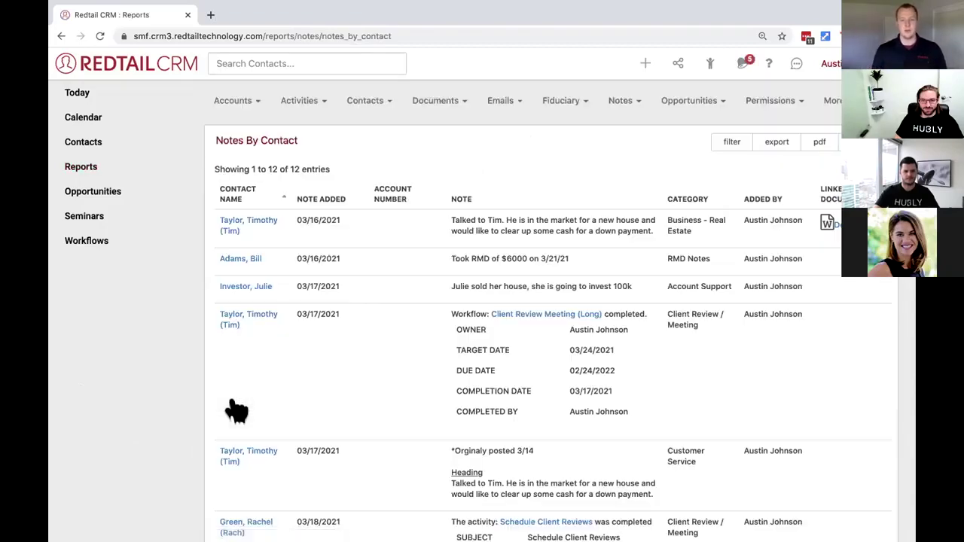
pyautogui.scroll(-2, 424, 362)
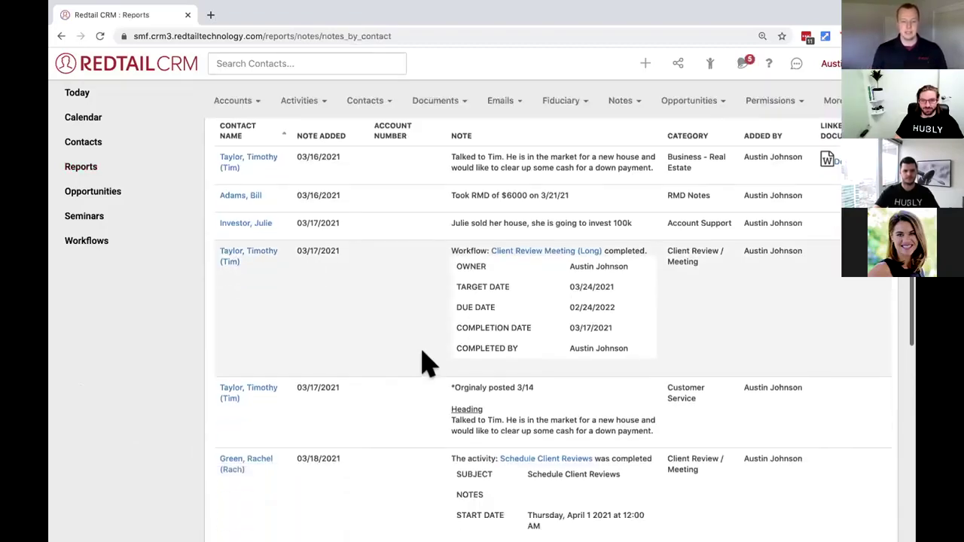
pyautogui.scroll(1, 423, 362)
pyautogui.scroll(-7, 426, 357)
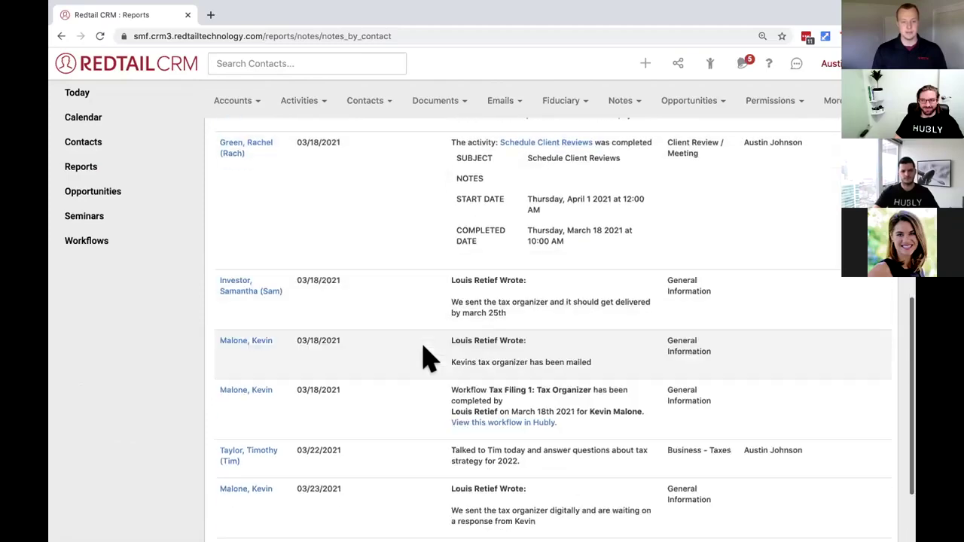